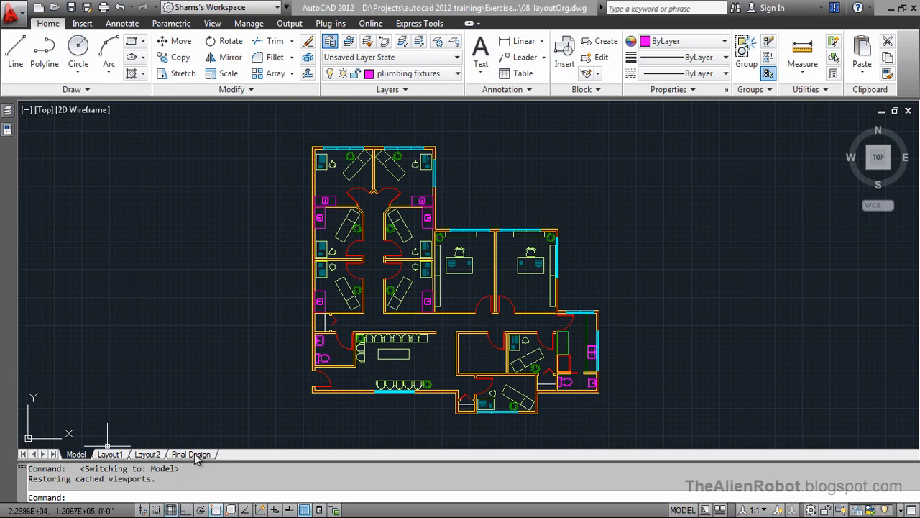
# Step: Rename the Final Design layout as OV1 and move it ahead of Layout1, directly after Model
pyautogui.moveTo(193, 457)
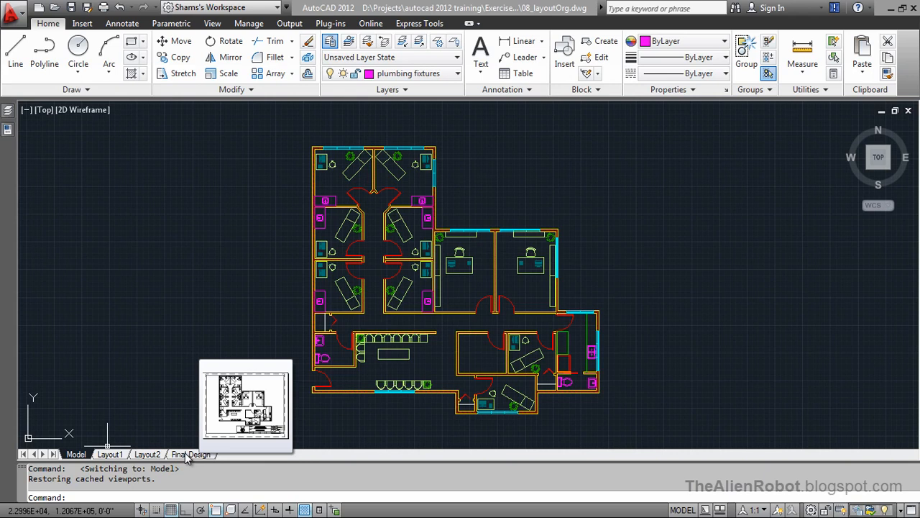
pyautogui.click(189, 454)
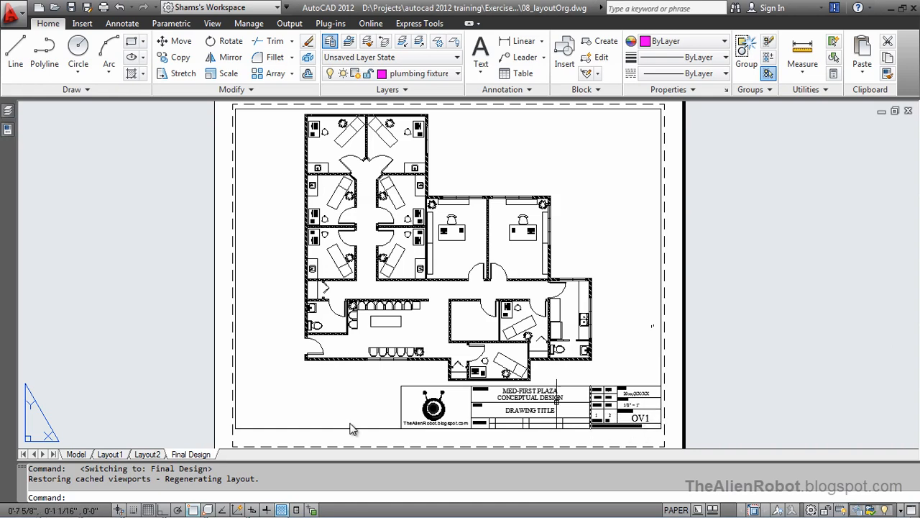
pyautogui.rightClick(189, 458)
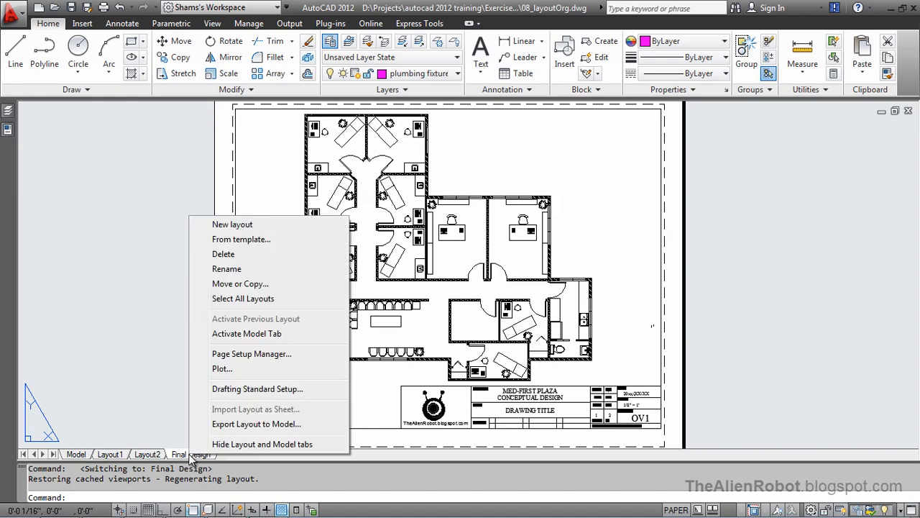
pyautogui.click(234, 269)
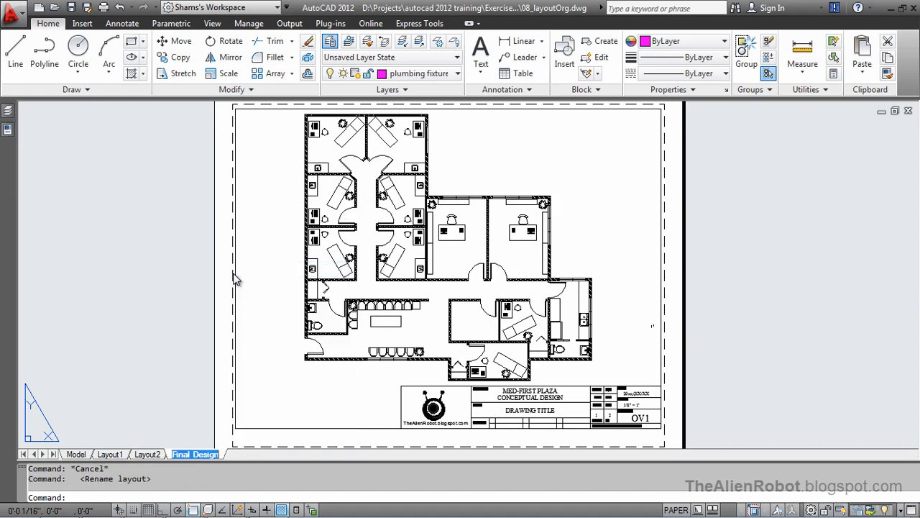
pyautogui.write('OV1')
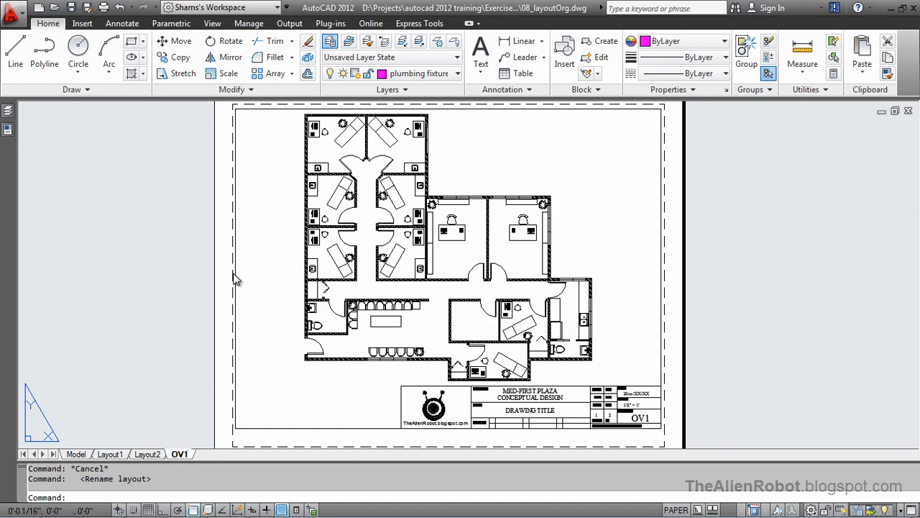
pyautogui.press('Return')
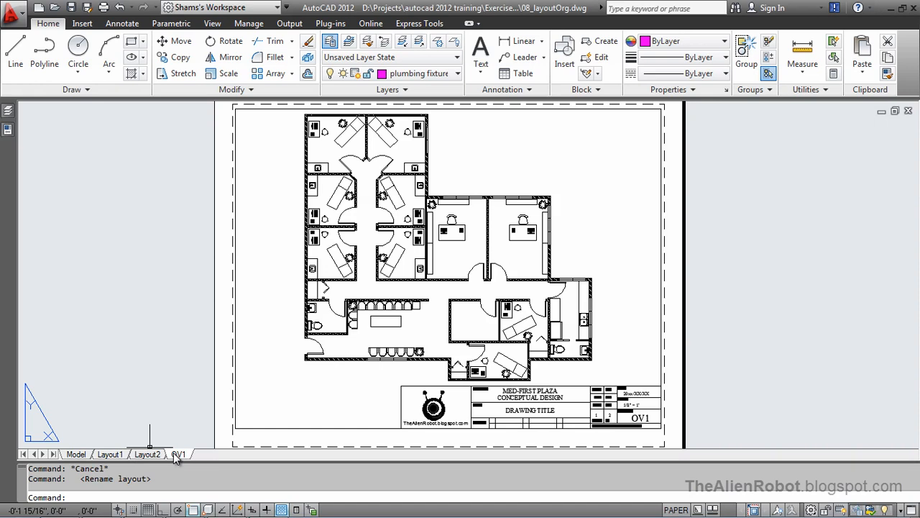
pyautogui.moveTo(176, 458); pyautogui.dragTo(93, 444)
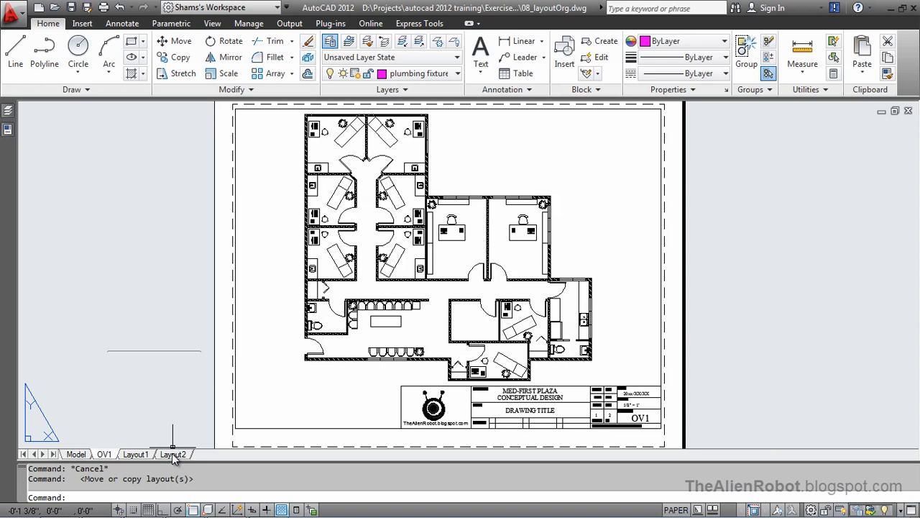
# Step: Delete the unused layouts Layout2 and Layout1 from the drawing
pyautogui.moveTo(171, 453)
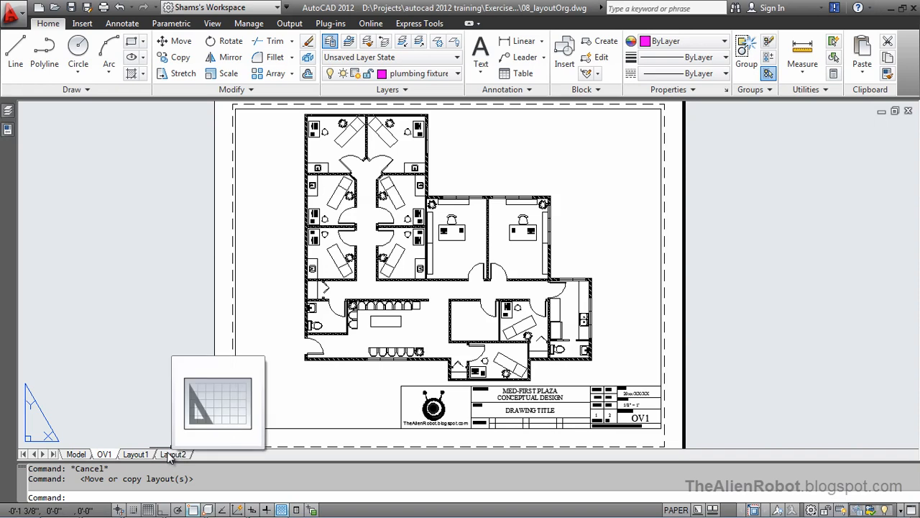
pyautogui.rightClick(169, 456)
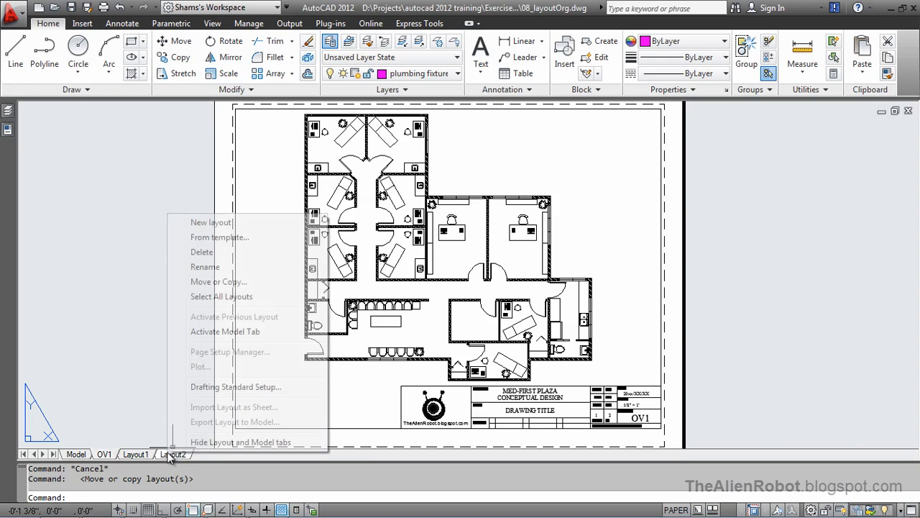
pyautogui.click(204, 252)
pyautogui.moveTo(414, 203); pyautogui.dragTo(349, 245)
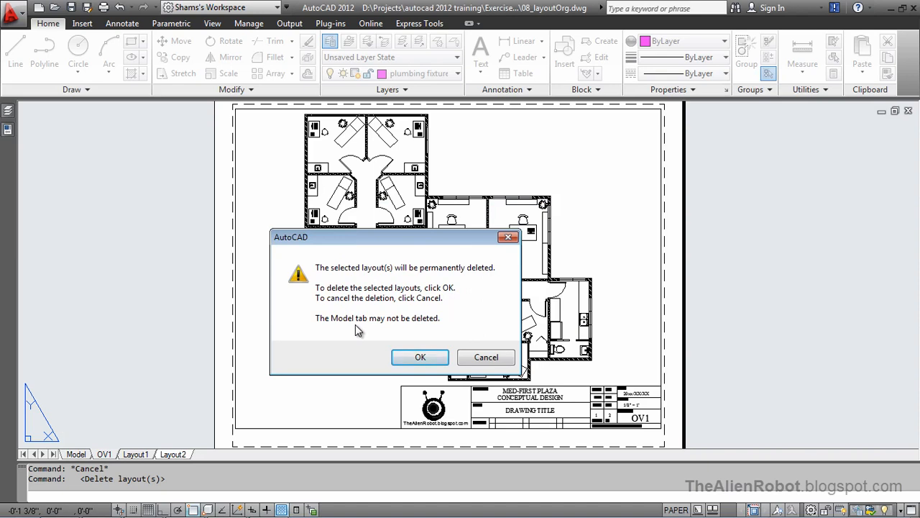
pyautogui.click(409, 357)
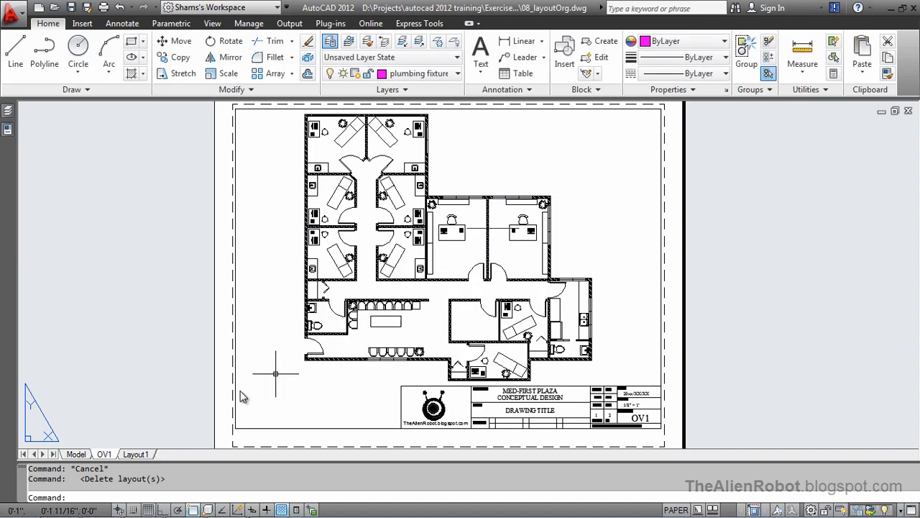
pyautogui.rightClick(138, 454)
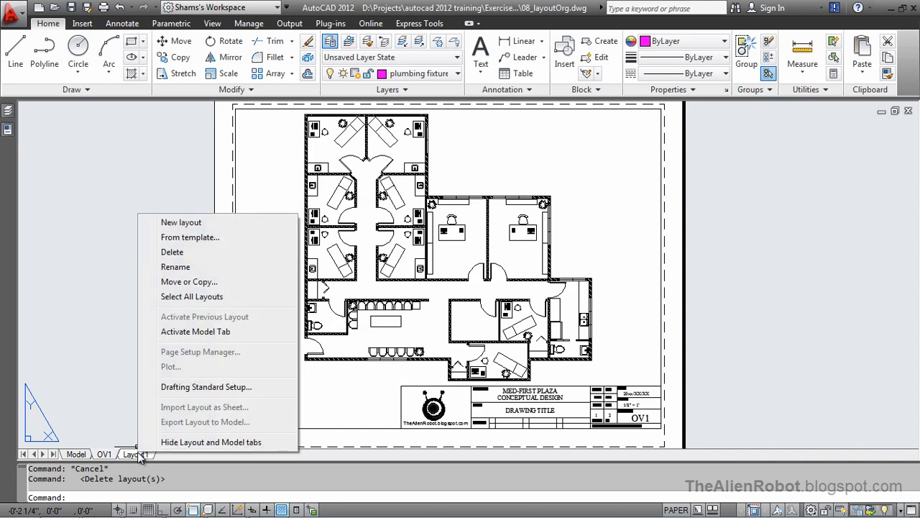
pyautogui.click(185, 250)
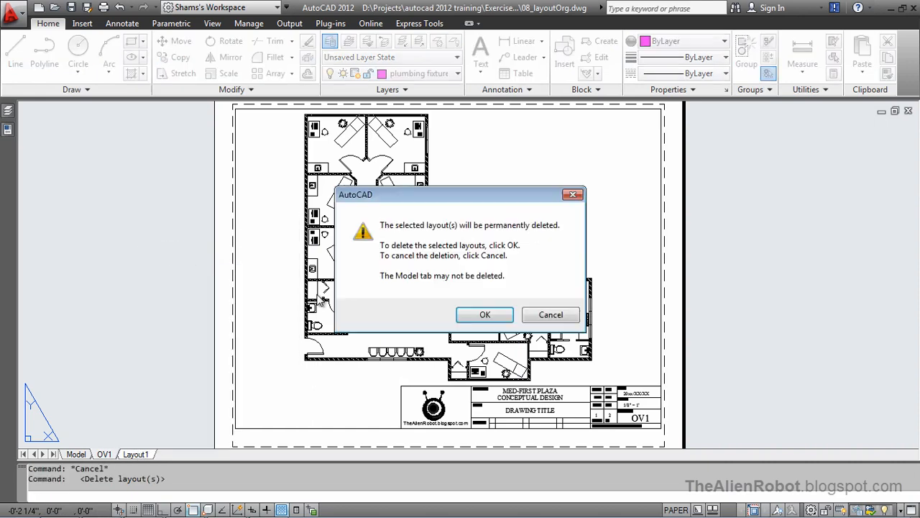
pyautogui.click(485, 315)
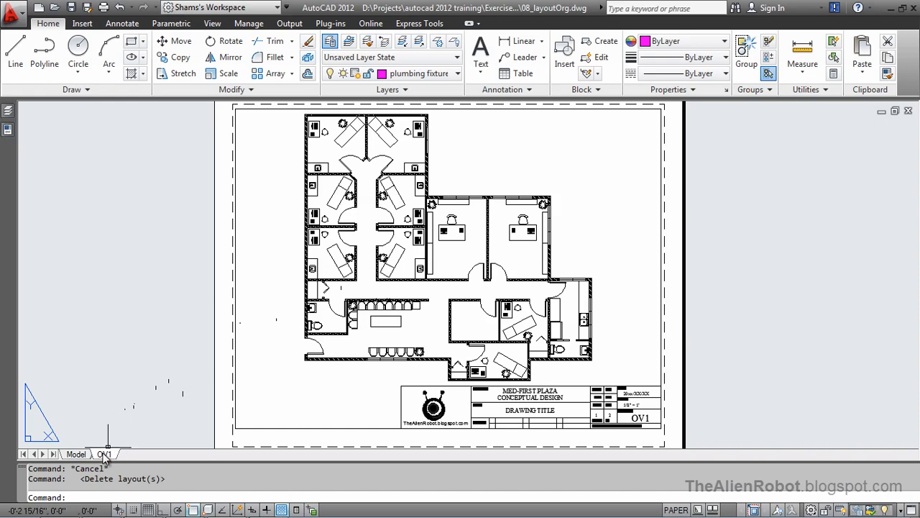
# Step: Duplicate the OV1 layout, placing the copy directly after the original, and open the copy
pyautogui.moveTo(104, 455); pyautogui.dragTo(123, 454)
pyautogui.click(136, 454)
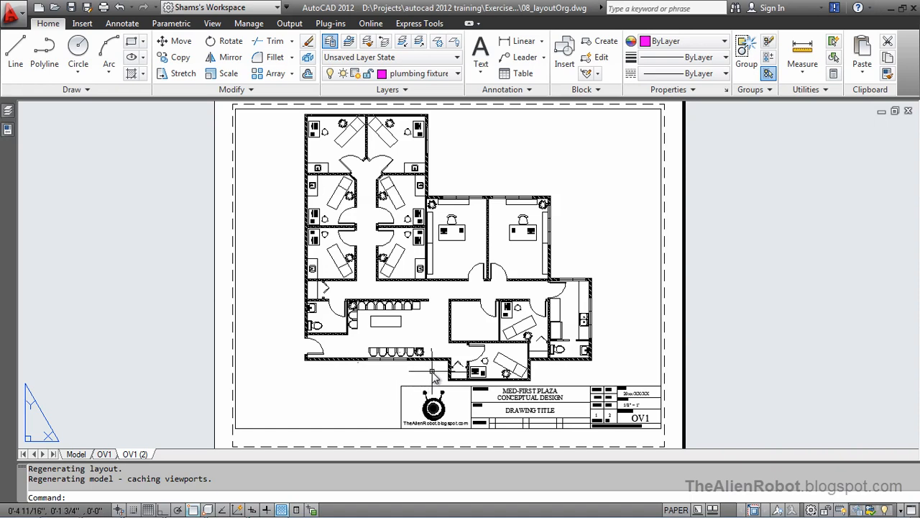
# Step: Activate the floor plan viewport on the copied layout and turn on the viewport layer
pyautogui.click(572, 217)
pyautogui.doubleClick(571, 218)
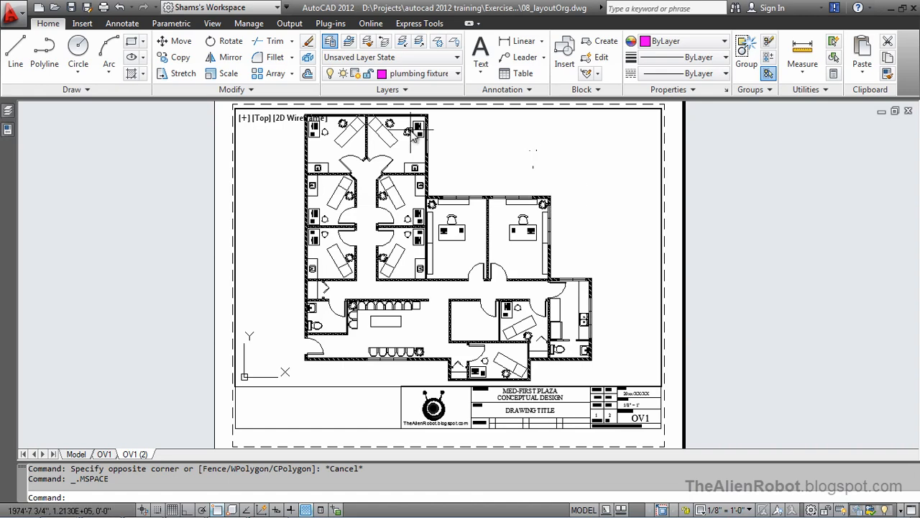
pyautogui.click(441, 75)
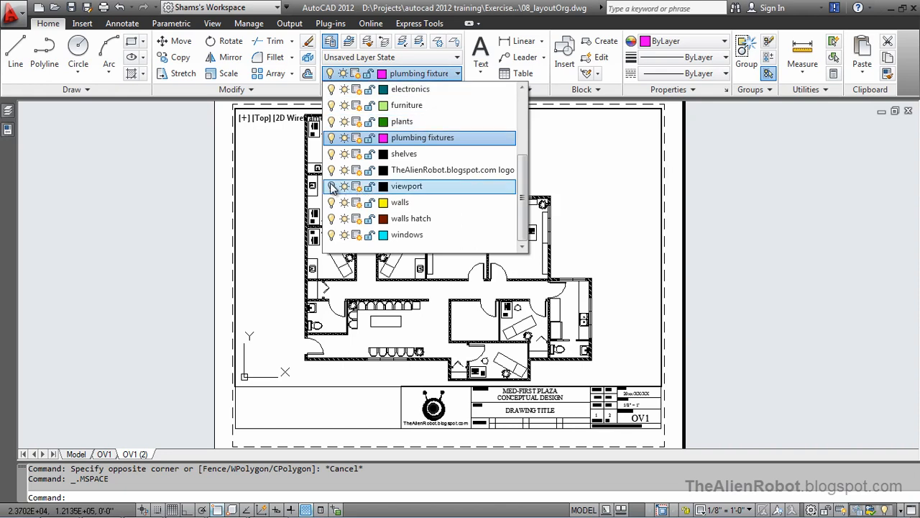
pyautogui.click(331, 187)
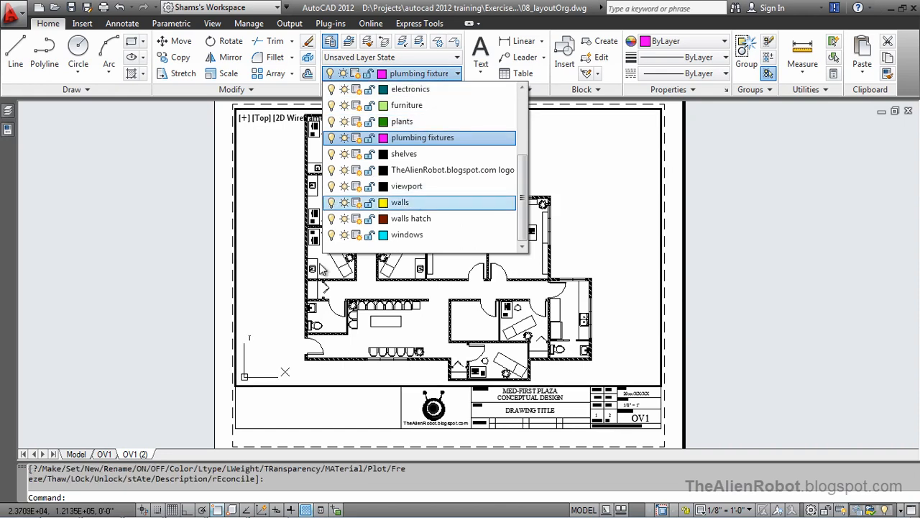
pyautogui.click(506, 292)
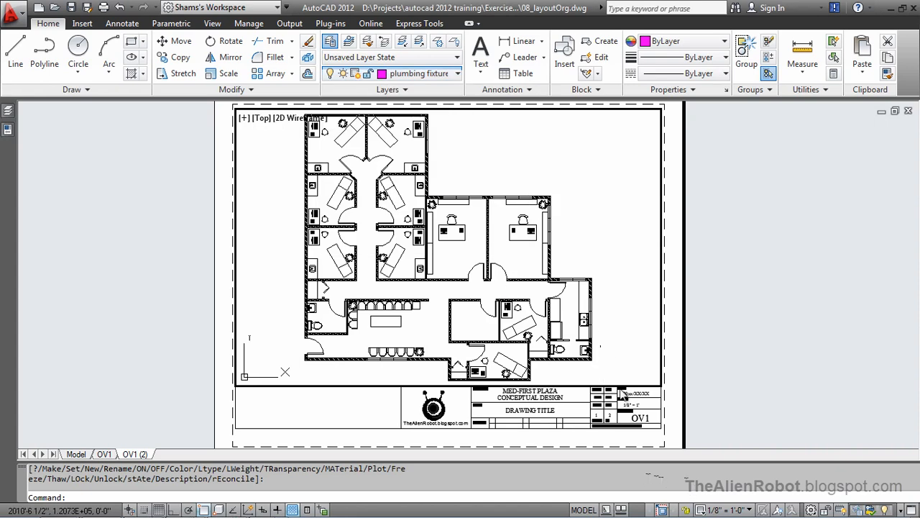
pyautogui.click(611, 329)
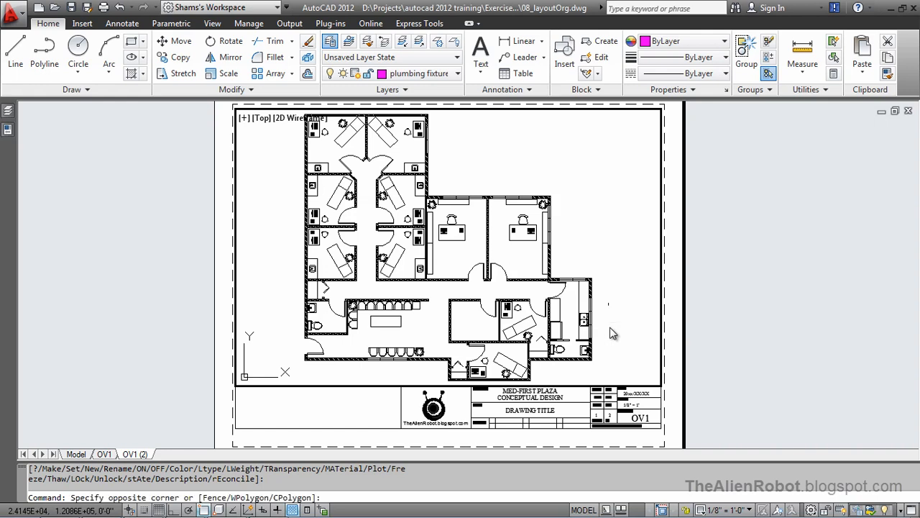
pyautogui.press('Escape')
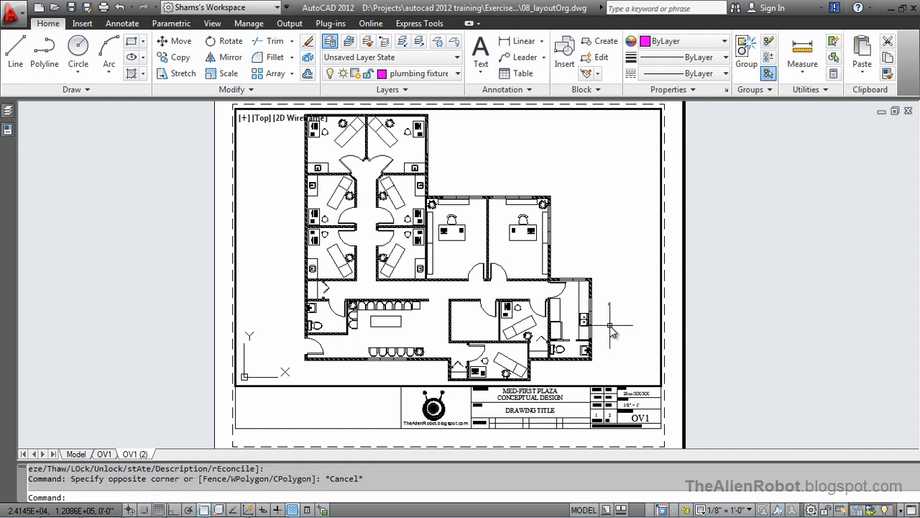
# Step: Frame the lowest office of the floor plan in the viewport and set the viewport scale to 3/8" = 1'-0"
pyautogui.moveTo(617, 344)
pyautogui.mouseDown(button='middle')
pyautogui.moveTo(557, 254)
pyautogui.moveTo(563, 284)
pyautogui.mouseUp(button='middle')
pyautogui.scroll(3, 563, 284)
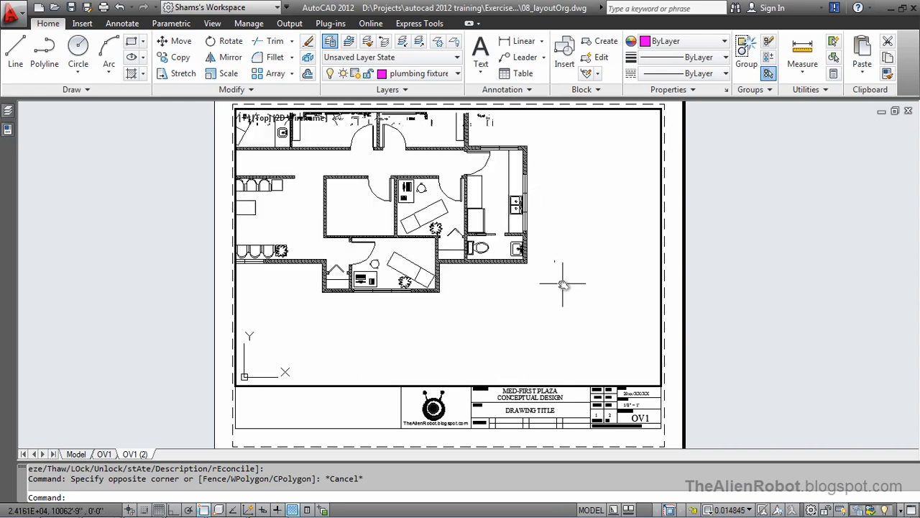
pyautogui.moveTo(560, 322); pyautogui.dragTo(580, 293, button='middle')
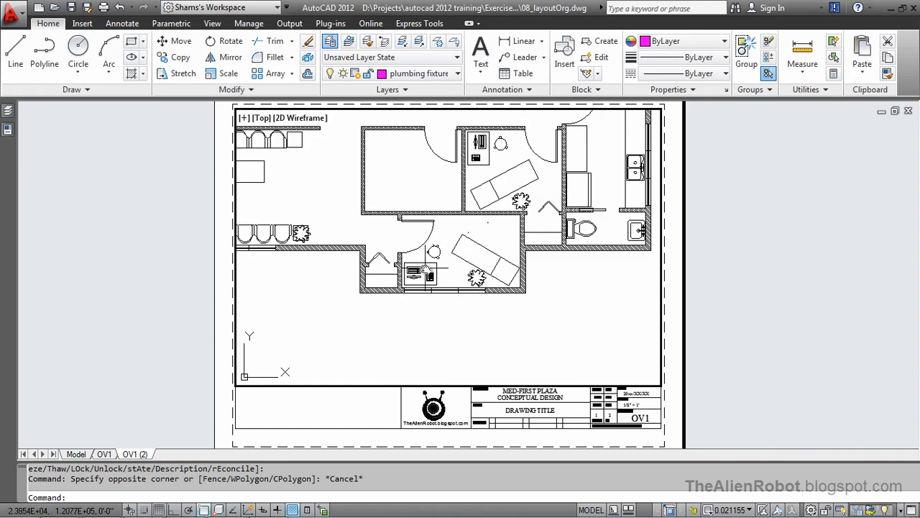
pyautogui.click(743, 509)
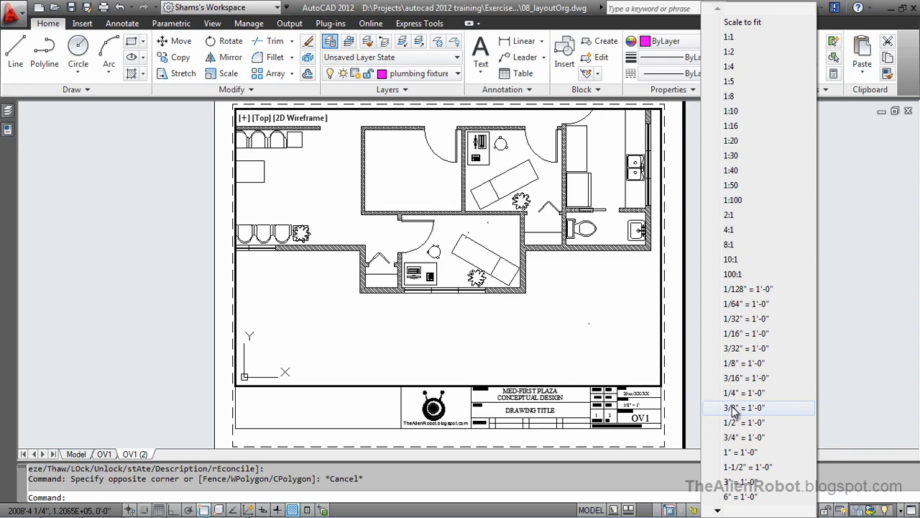
pyautogui.click(732, 407)
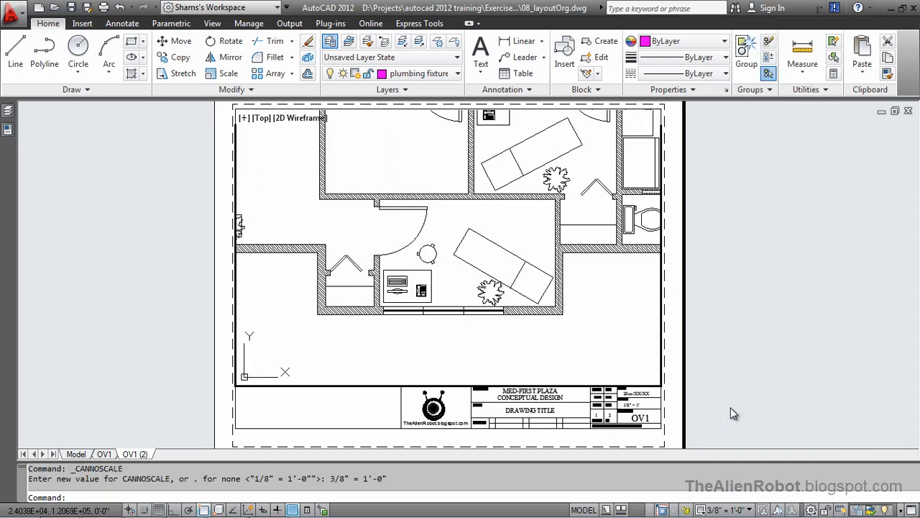
# Step: Set the viewport scale to 1/2" = 1'-0" and lock the viewport
pyautogui.click(740, 510)
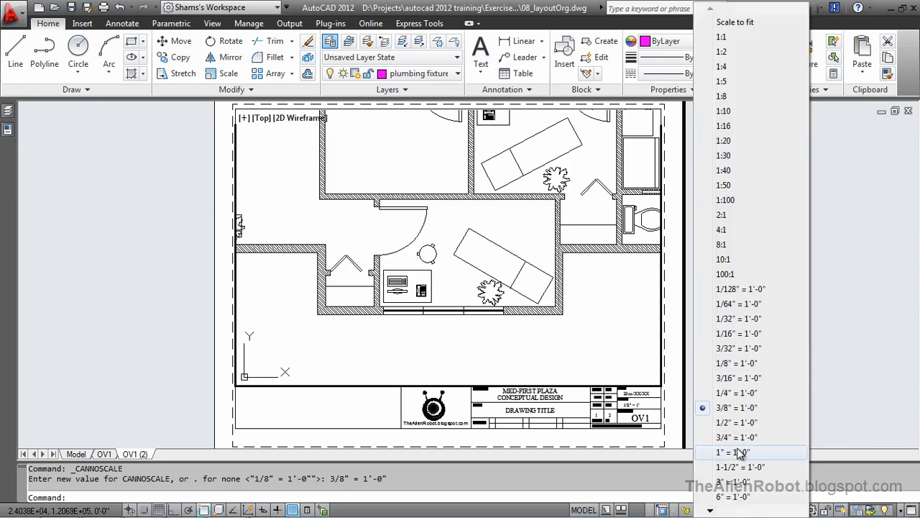
pyautogui.click(727, 424)
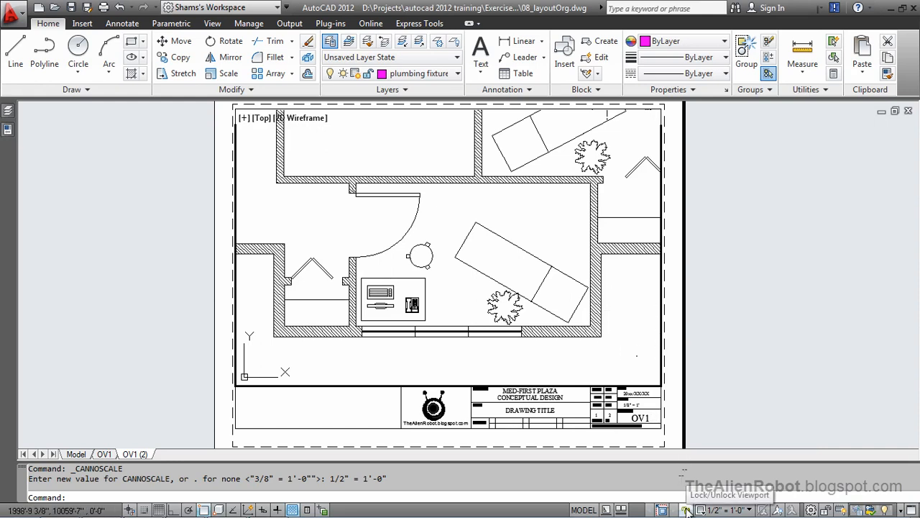
pyautogui.click(686, 509)
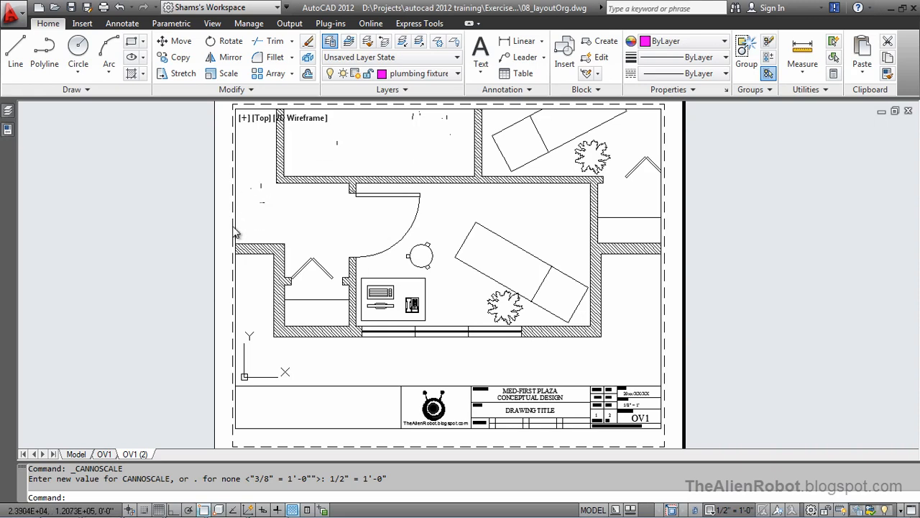
# Step: Return to paper space and, with object snap off, stretch the viewport's lower-left and upper-right corners inward to closely frame the lowest office
pyautogui.doubleClick(703, 309)
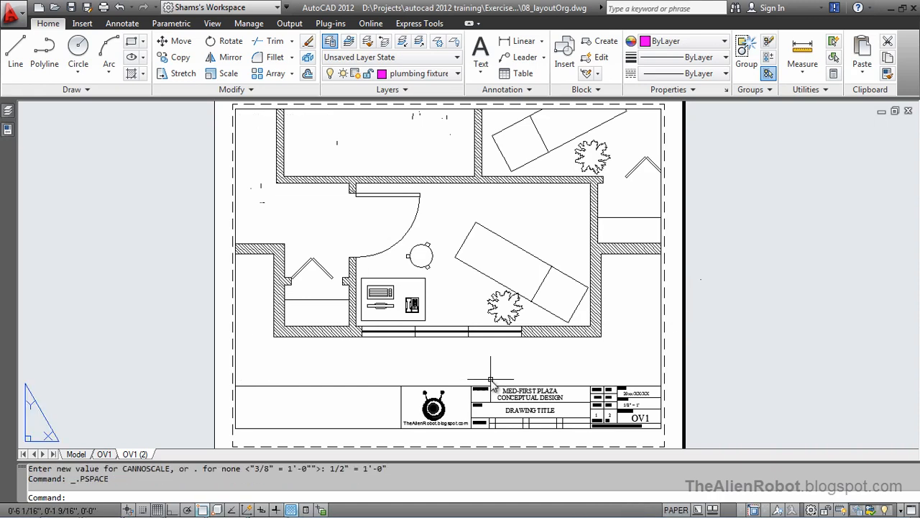
pyautogui.click(386, 386)
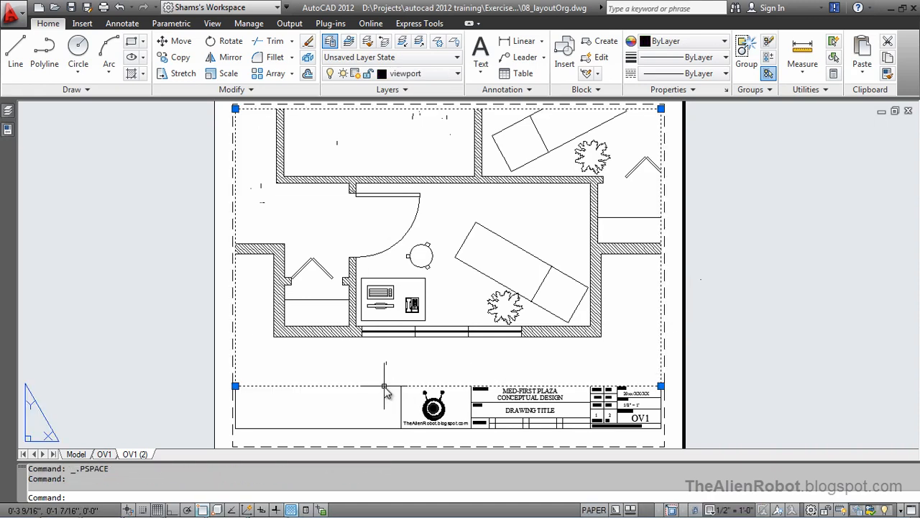
pyautogui.click(236, 386)
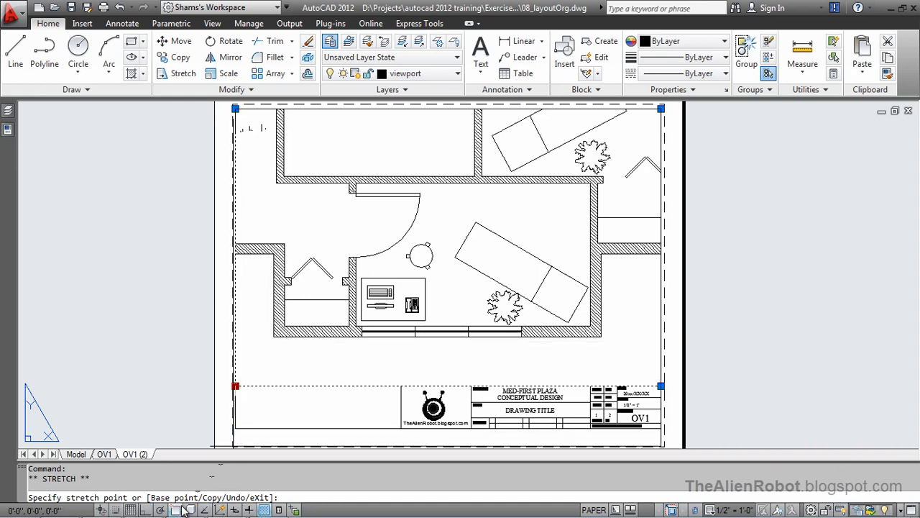
pyautogui.press('F3')
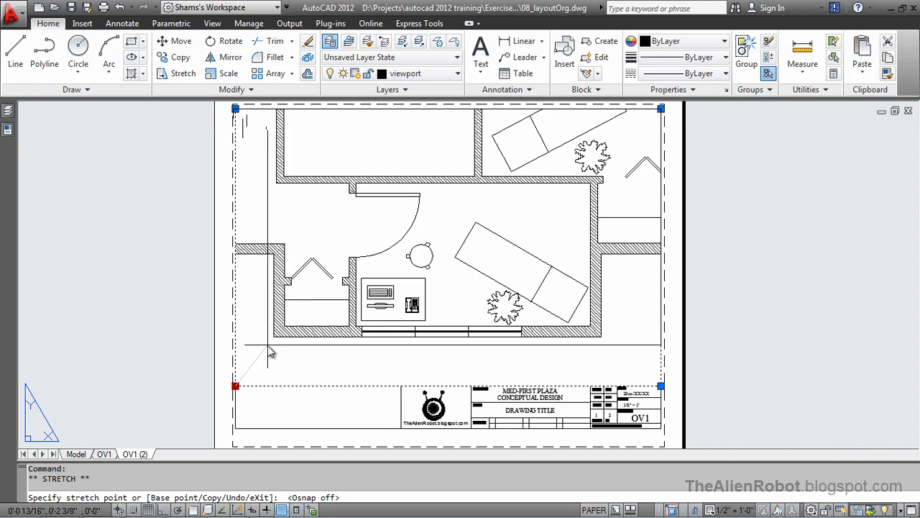
pyautogui.click(268, 344)
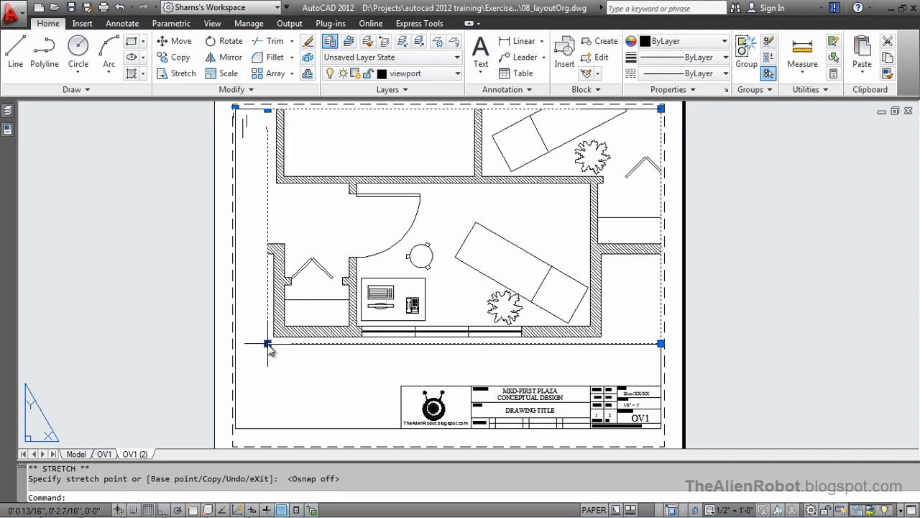
pyautogui.click(661, 109)
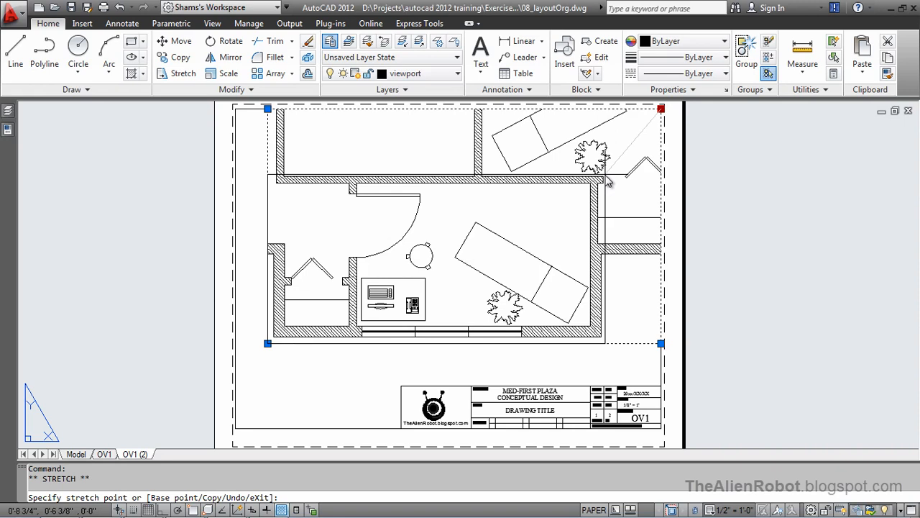
pyautogui.click(605, 174)
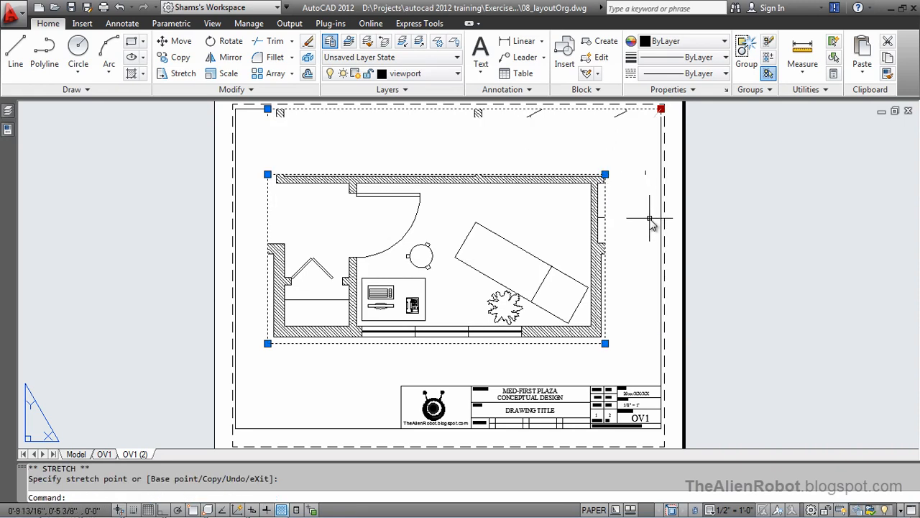
# Step: Deselect the viewport and turn off the viewport layer
pyautogui.press('Escape')
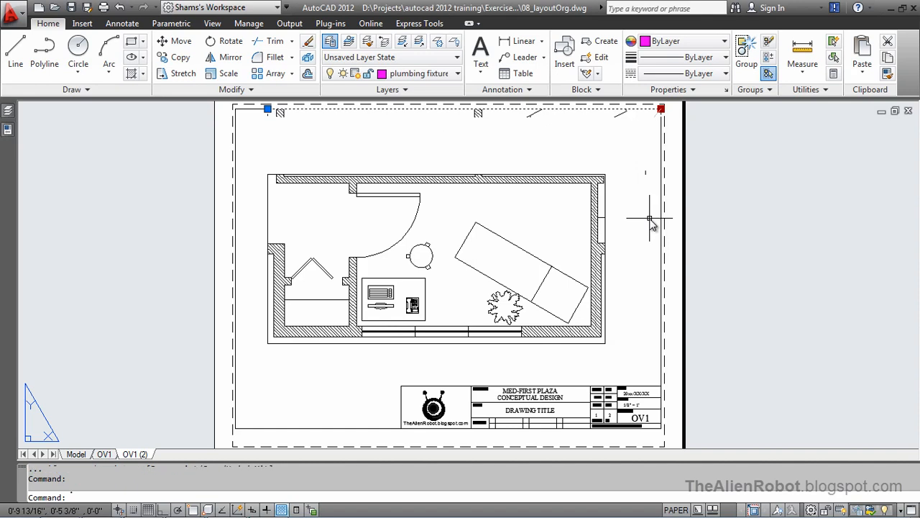
pyautogui.click(453, 76)
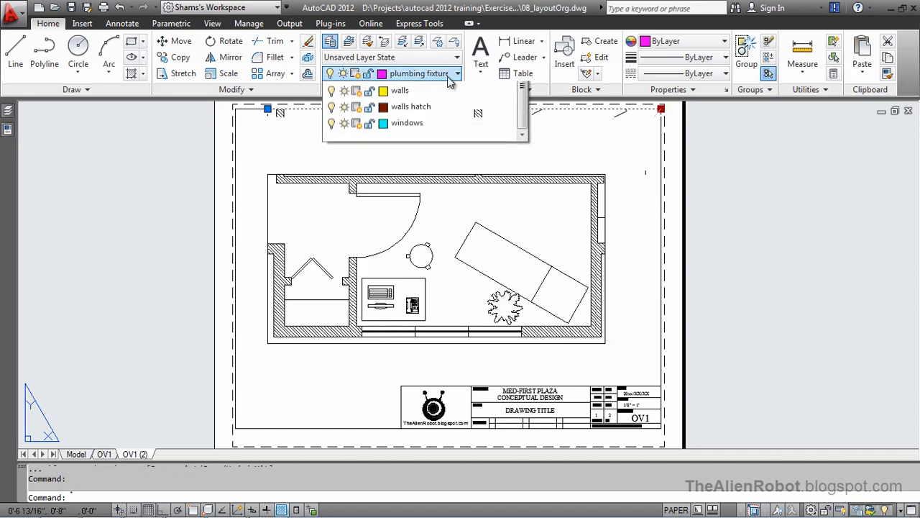
pyautogui.click(331, 187)
pyautogui.click(627, 281)
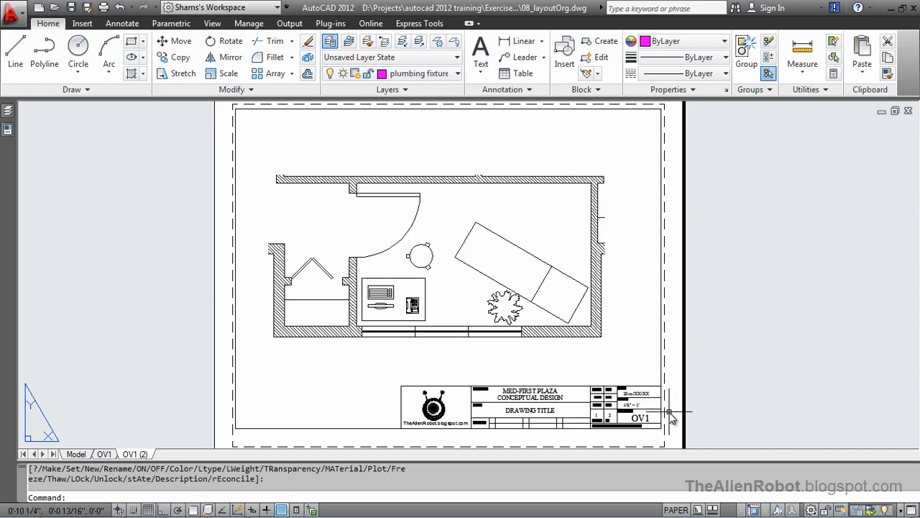
# Step: Change the sheet number in the copied layout's title block to 2
pyautogui.scroll(4, 635, 439)
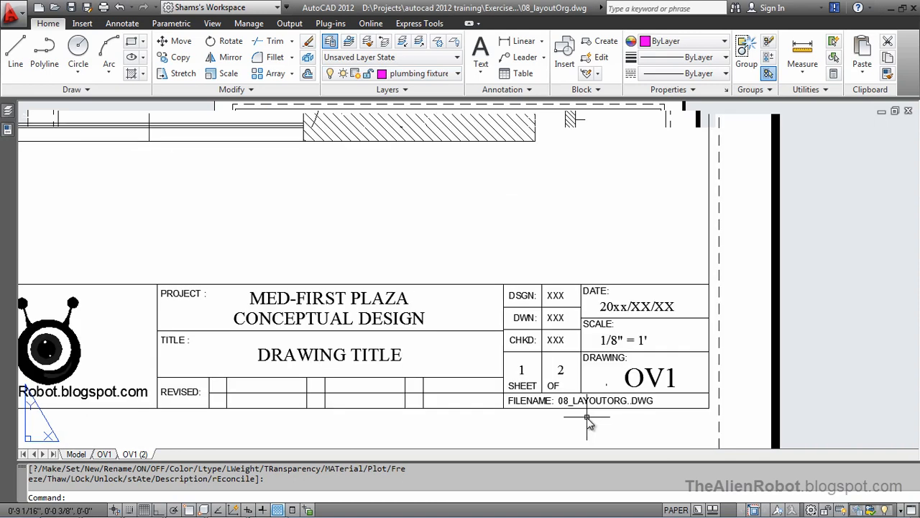
pyautogui.moveTo(573, 427); pyautogui.dragTo(672, 396, button='middle')
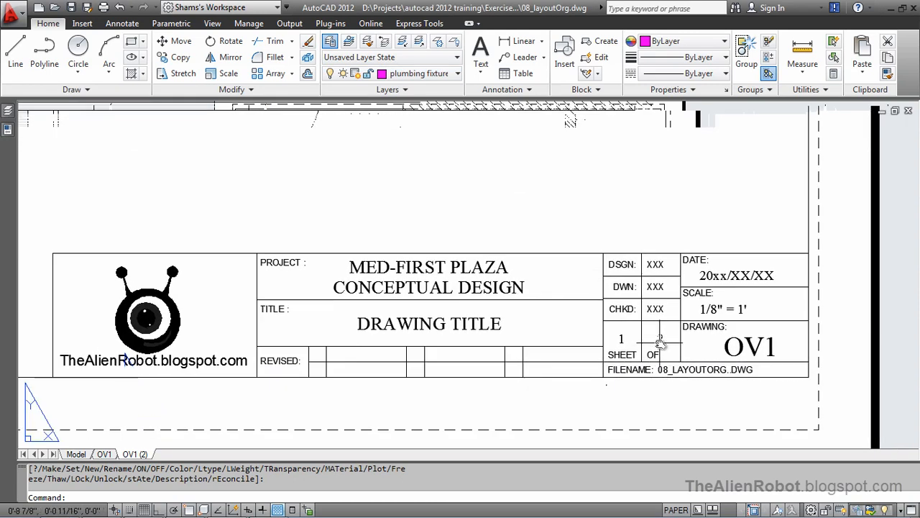
pyautogui.click(623, 340)
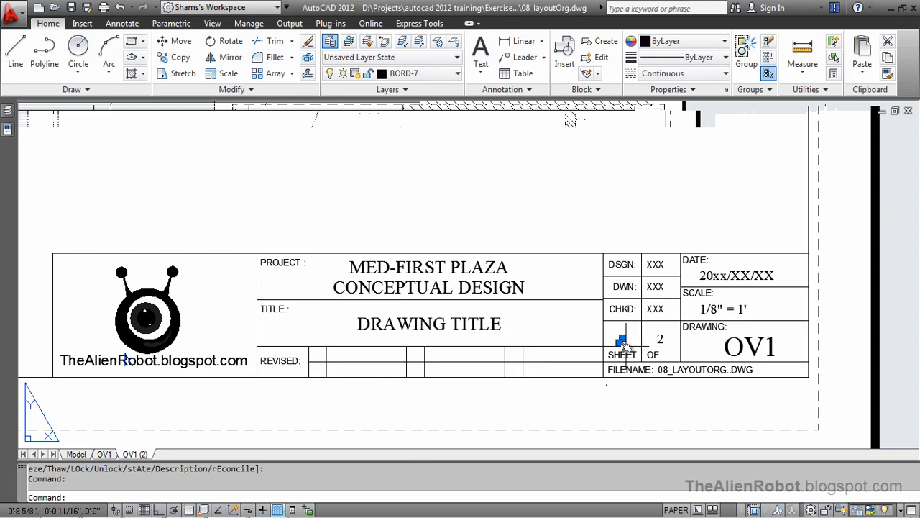
pyautogui.click(626, 346)
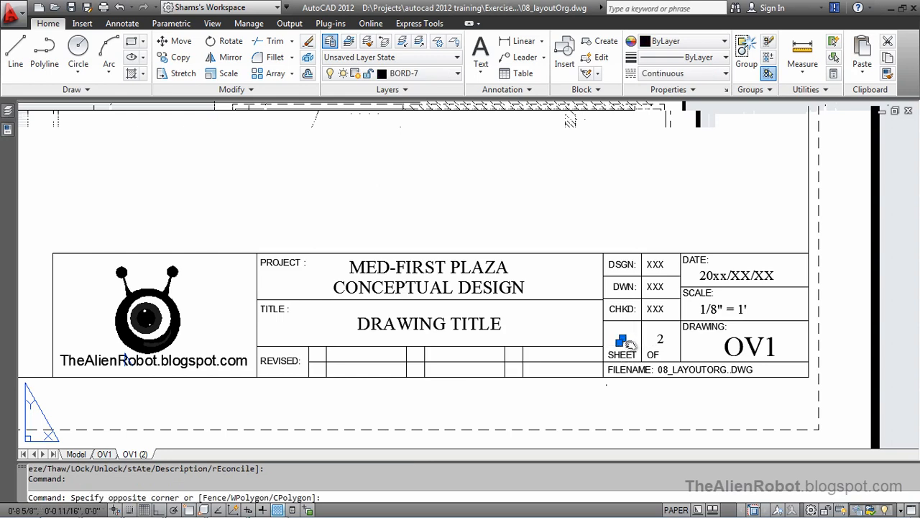
pyautogui.press('Escape')
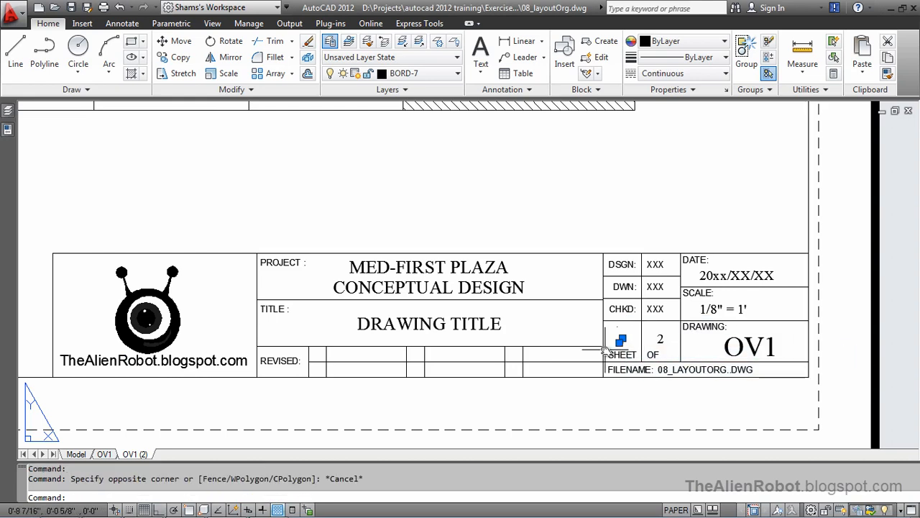
pyautogui.scroll(3, 618, 350)
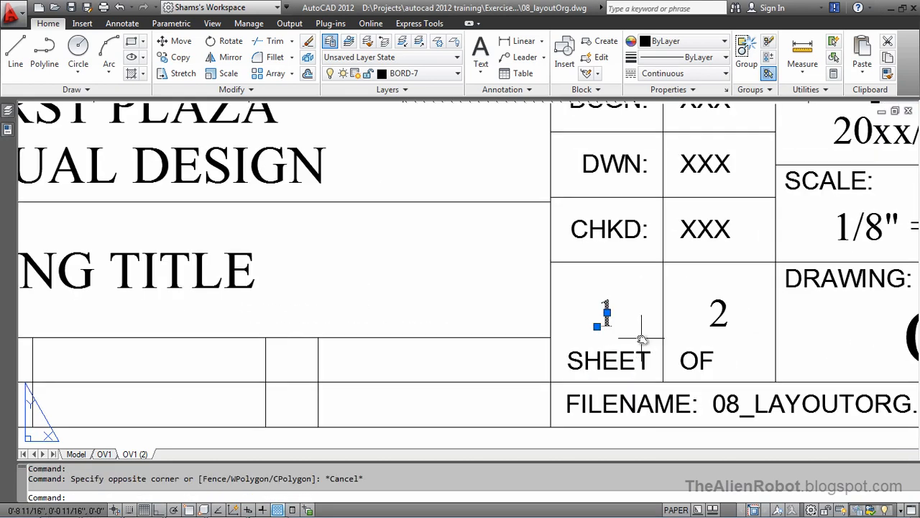
pyautogui.press('Escape')
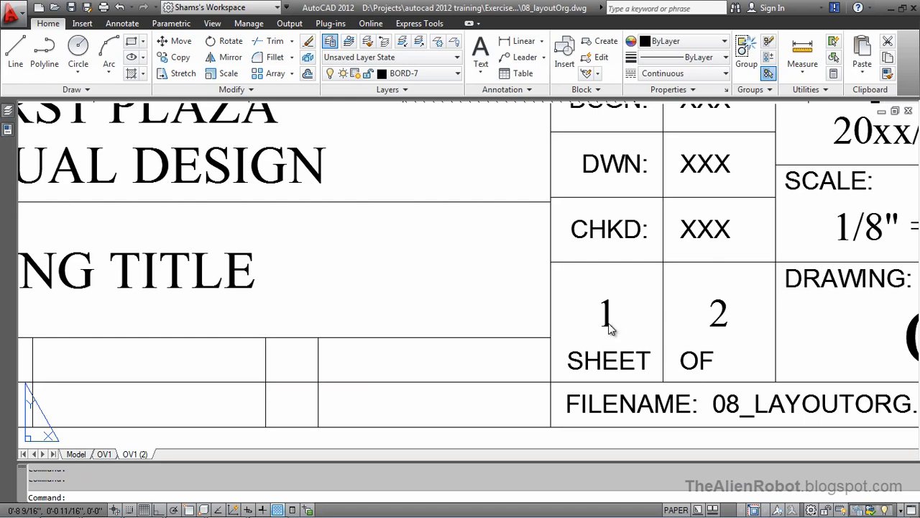
pyautogui.doubleClick(608, 324)
pyautogui.write('2')
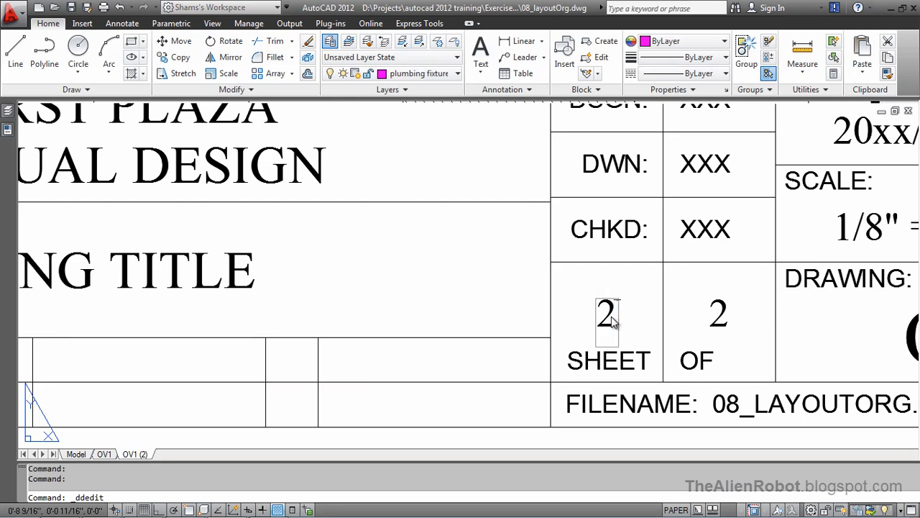
pyautogui.click(719, 329)
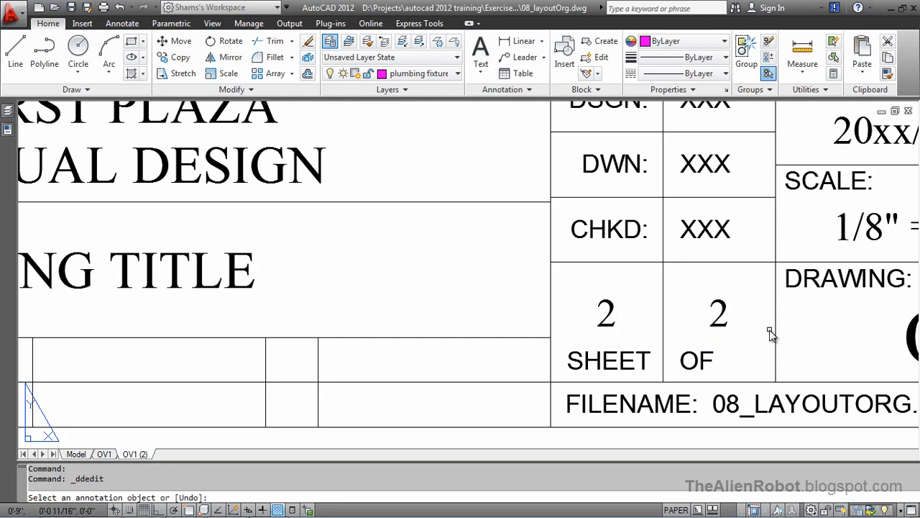
# Step: Change the scale text in the title block to 1/2" = 1'
pyautogui.moveTo(776, 353); pyautogui.dragTo(476, 356, button='middle')
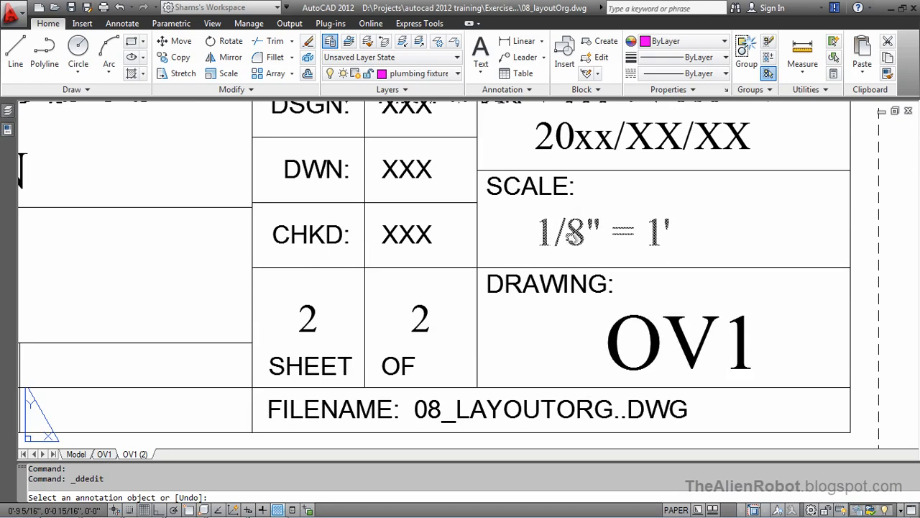
pyautogui.click(573, 234)
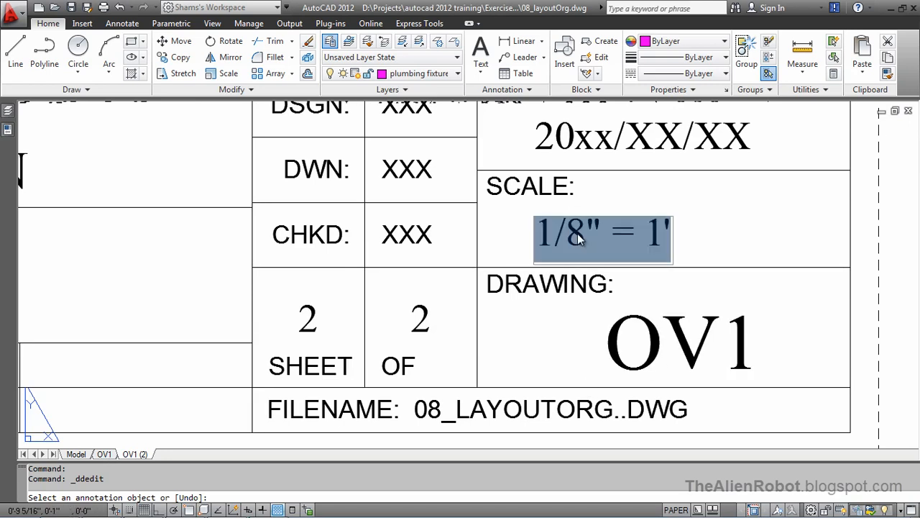
pyautogui.click(582, 233)
pyautogui.press('BackSpace')
pyautogui.write('2')
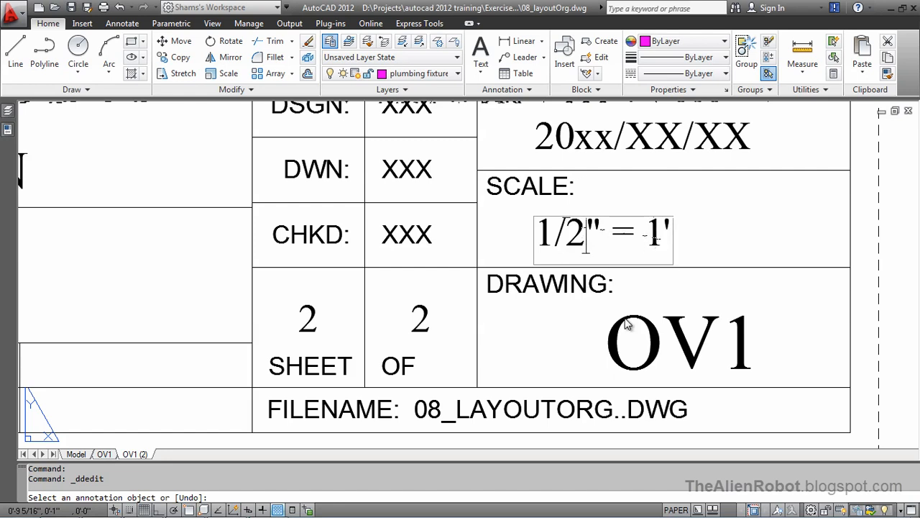
pyautogui.click(656, 348)
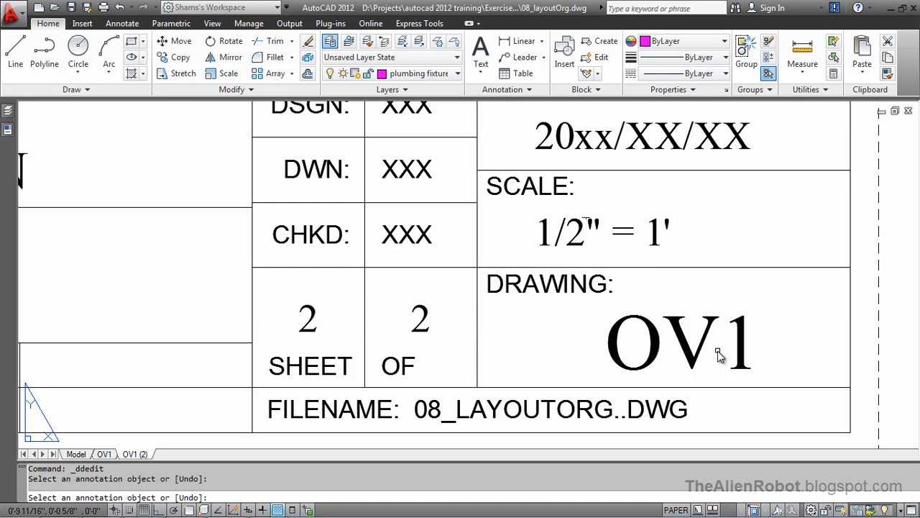
# Step: Change the drawing number in the title block to ER1
pyautogui.click(693, 354)
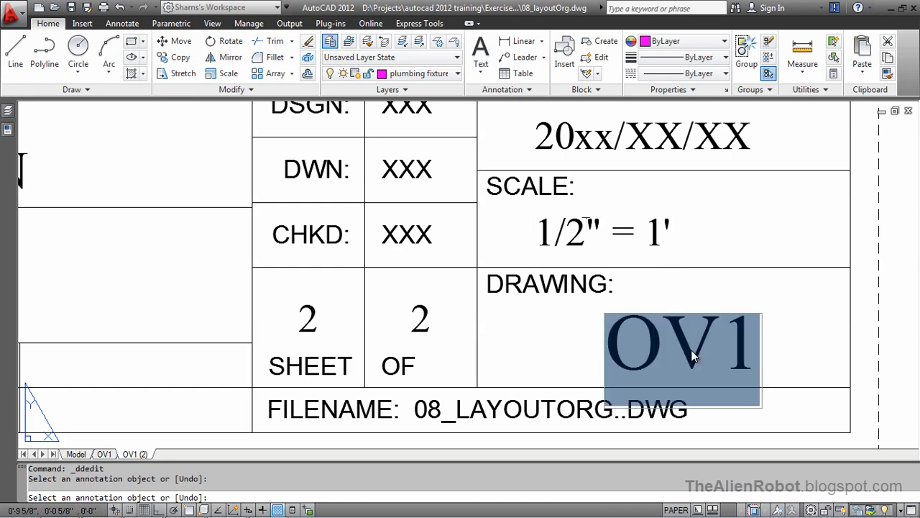
pyautogui.write('ER1')
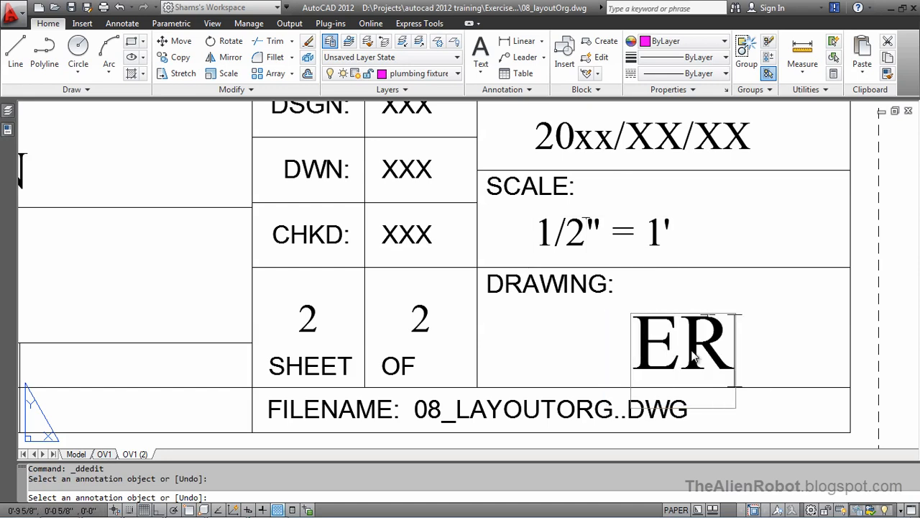
pyautogui.click(782, 360)
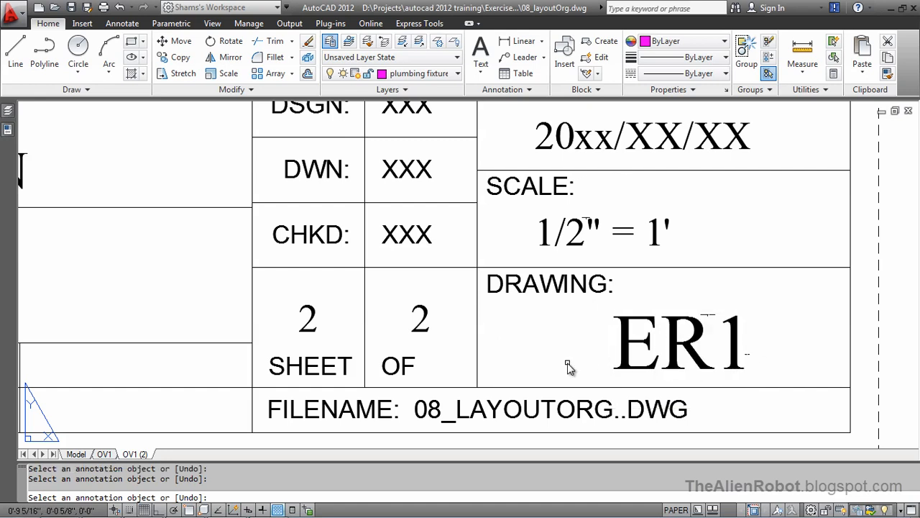
# Step: Remove the extra period from the title block's file name so it reads 08_LAYOUTORG.DWG
pyautogui.click(622, 422)
pyautogui.click(620, 416)
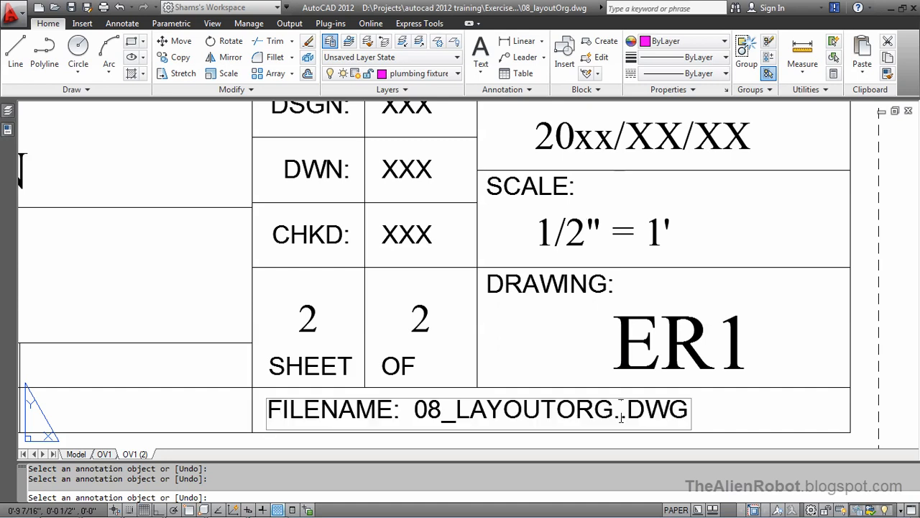
pyautogui.click(705, 417)
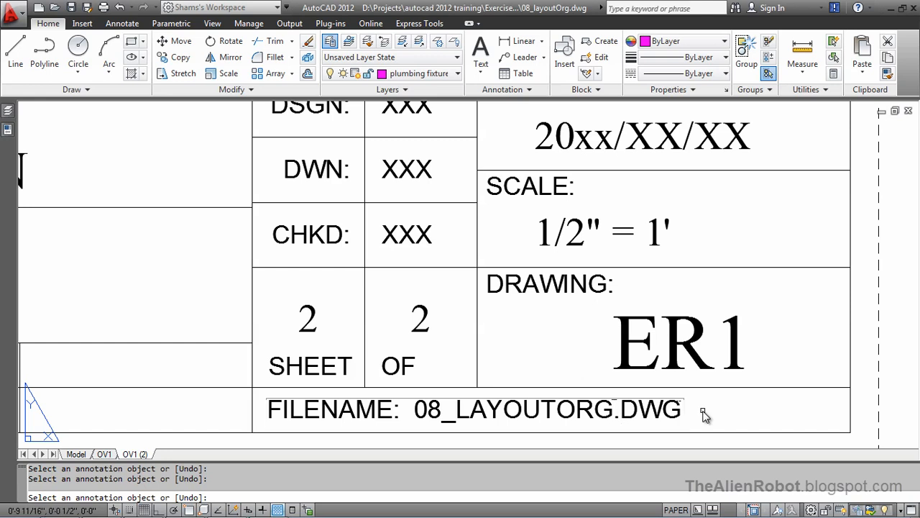
# Step: Replace the drawing title text in the title block with TYPICAL EXAM ROOM
pyautogui.moveTo(521, 371)
pyautogui.mouseDown(button='middle')
pyautogui.moveTo(616, 275)
pyautogui.moveTo(704, 224)
pyautogui.mouseUp(button='middle')
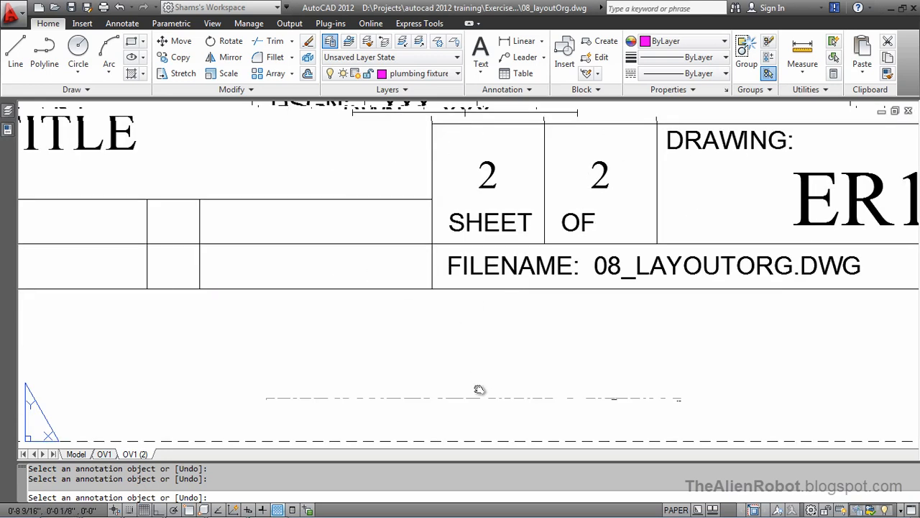
pyautogui.scroll(-4, 476, 386)
pyautogui.scroll(-1, 415, 405)
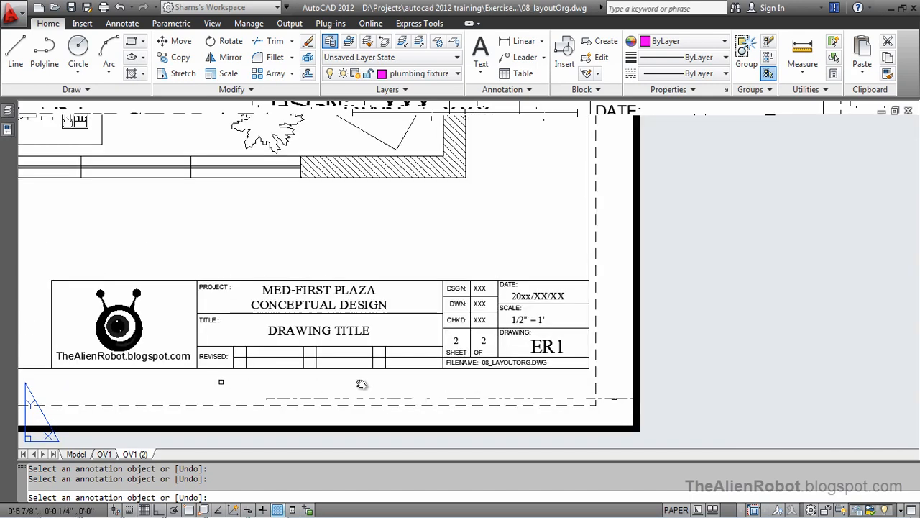
pyautogui.scroll(-3, 487, 376)
pyautogui.moveTo(486, 376)
pyautogui.mouseDown(button='middle')
pyautogui.moveTo(508, 364)
pyautogui.moveTo(455, 364)
pyautogui.mouseUp(button='middle')
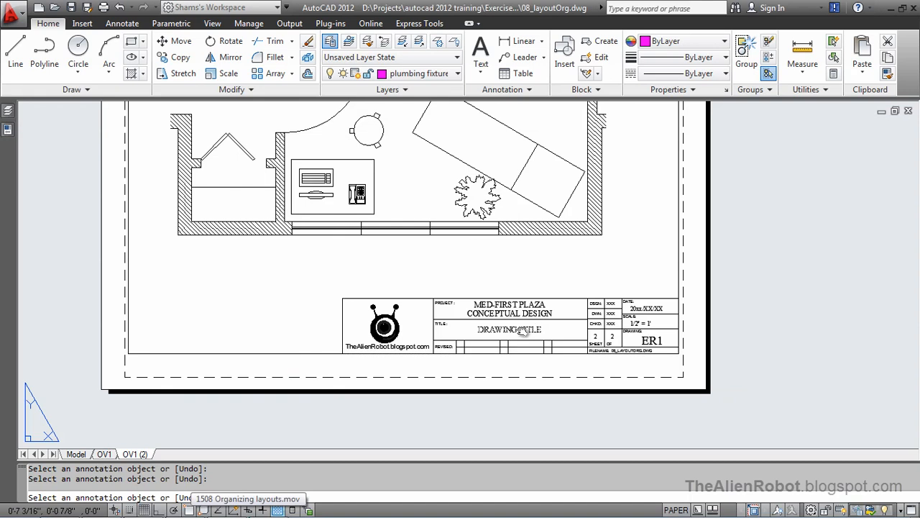
pyautogui.scroll(5, 522, 330)
pyautogui.scroll(2, 523, 330)
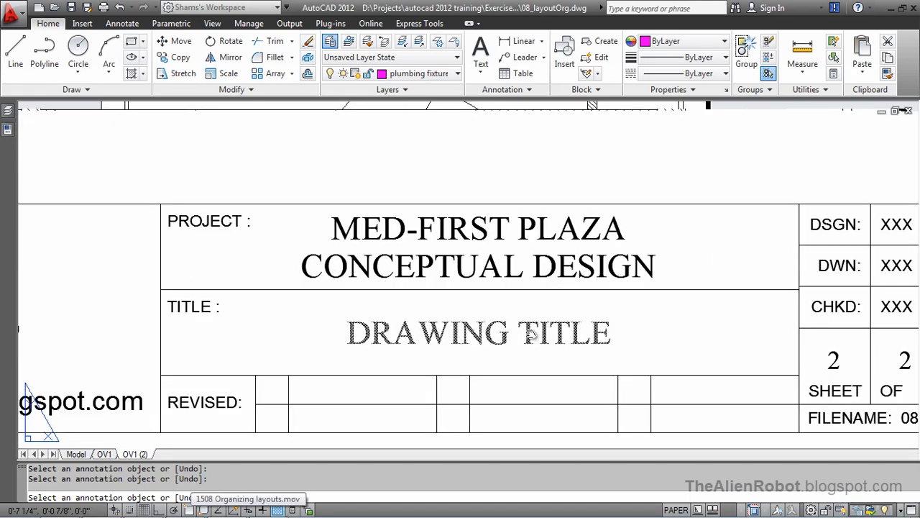
pyautogui.click(530, 335)
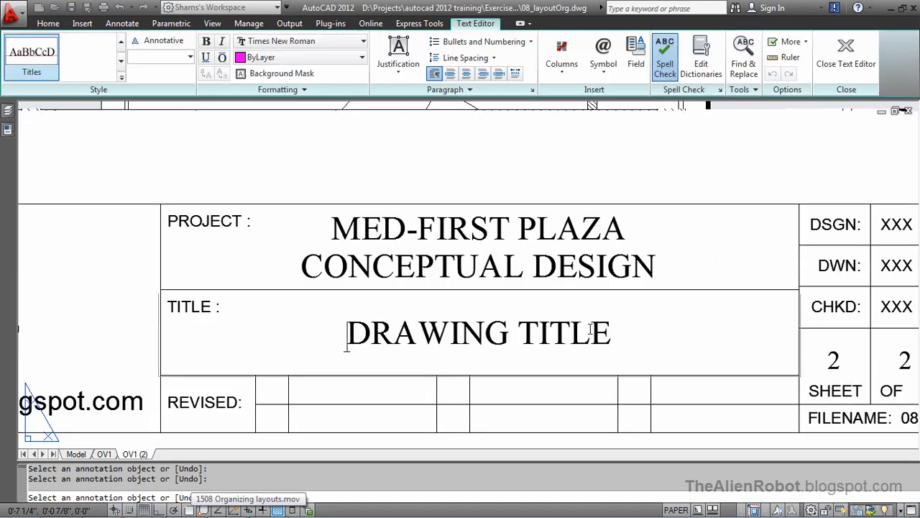
pyautogui.hotkey('ctrl', 'a')
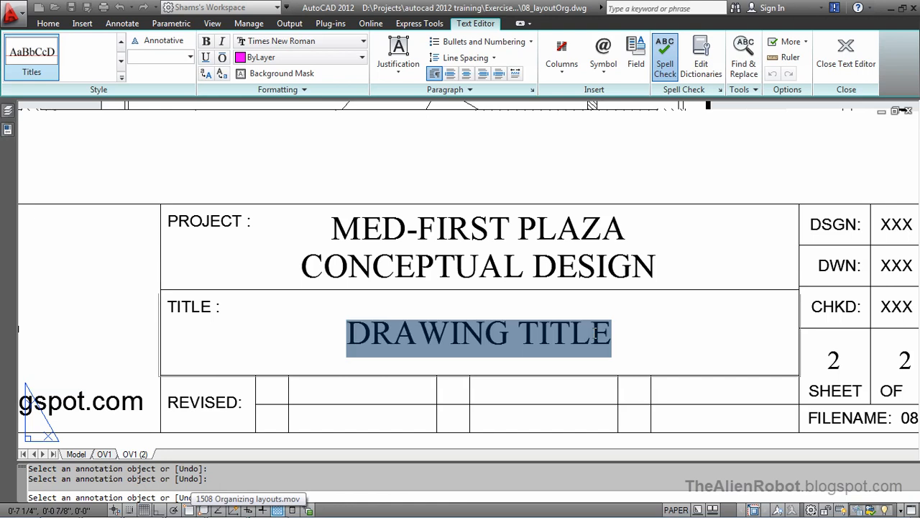
pyautogui.write('TY')
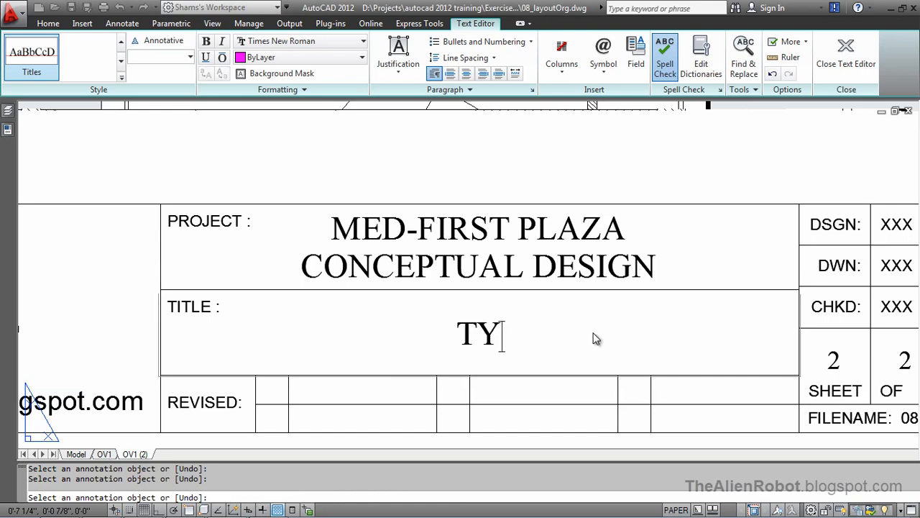
pyautogui.write('PICAL')
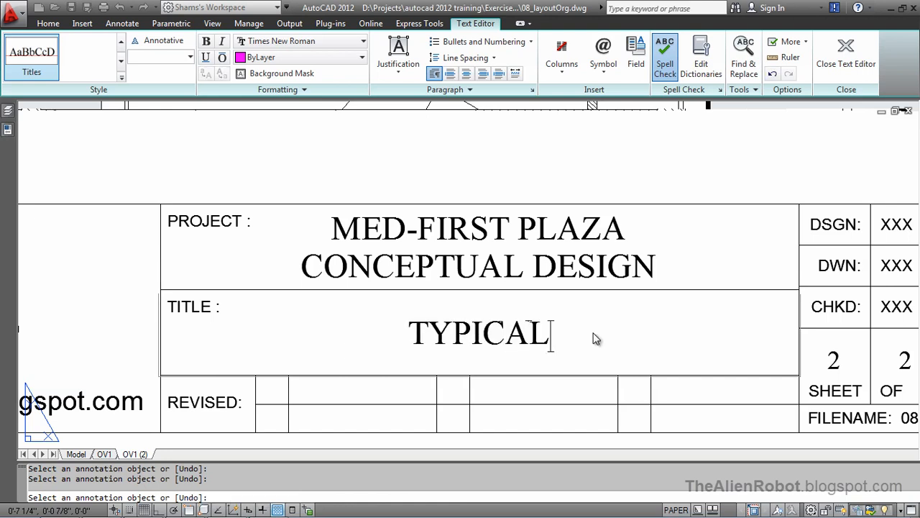
pyautogui.write(' EXAM ')
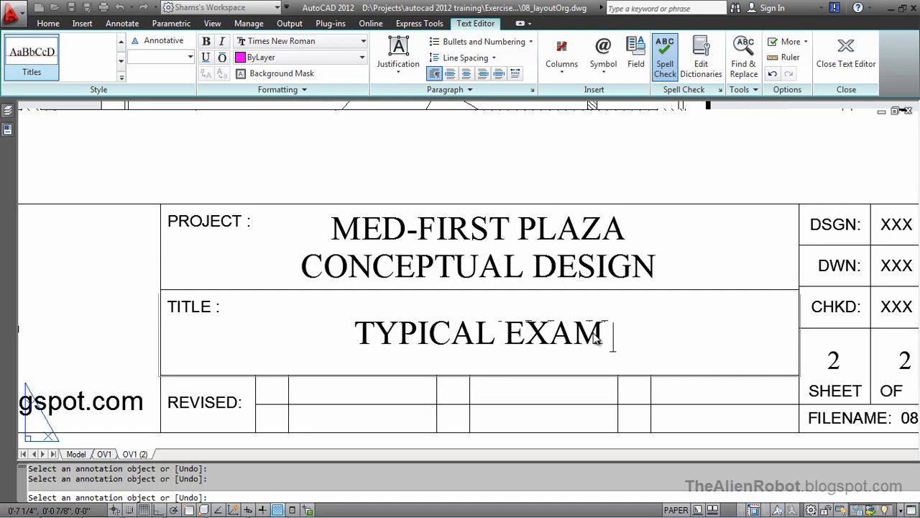
pyautogui.write('ROOM')
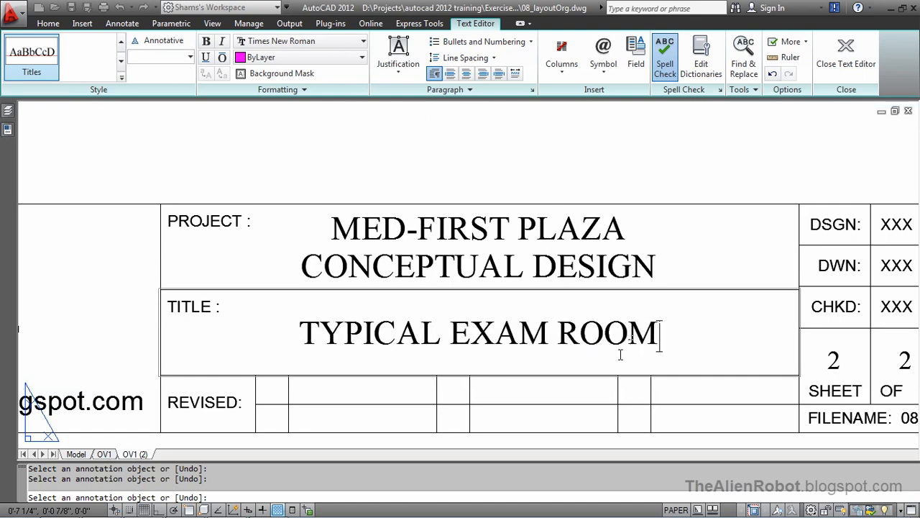
pyautogui.click(507, 393)
# Step: Rename the copied layout OV1 (2) as ER1
pyautogui.scroll(-5, 507, 392)
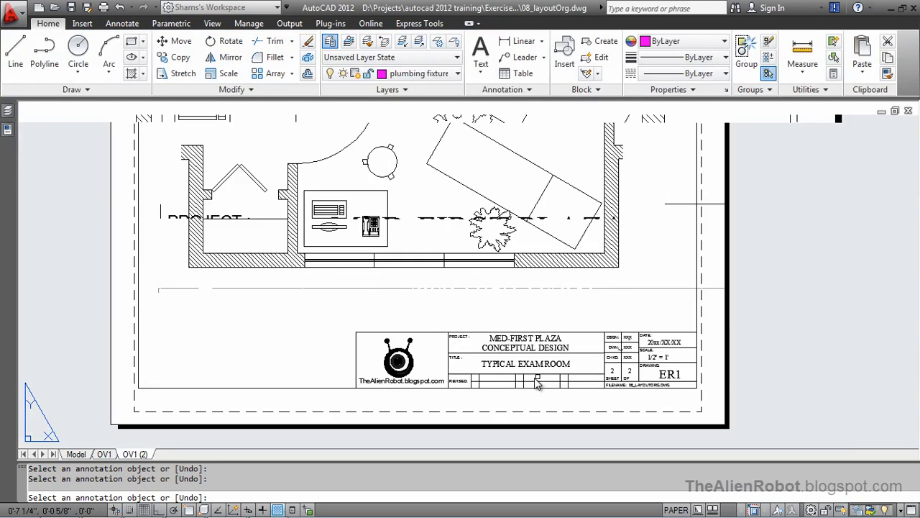
pyautogui.scroll(-2, 538, 348)
pyautogui.moveTo(539, 304); pyautogui.dragTo(538, 336, button='middle')
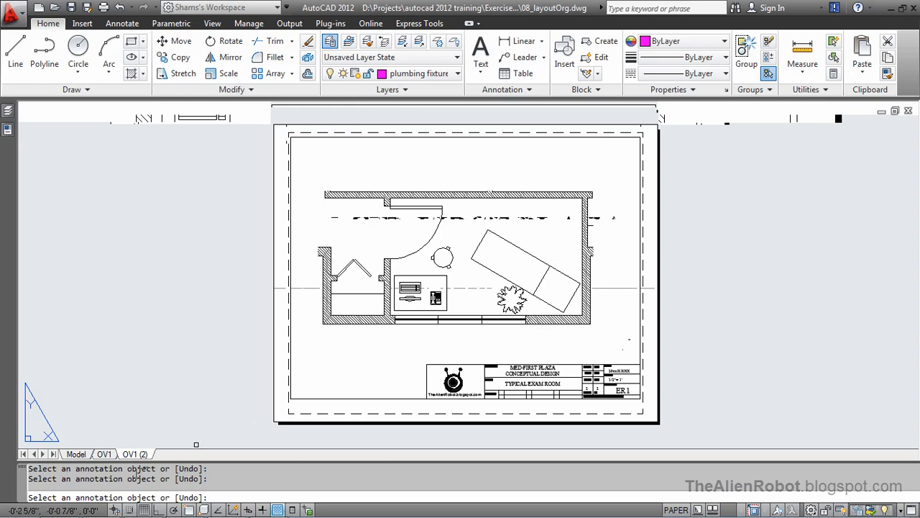
pyautogui.rightClick(135, 457)
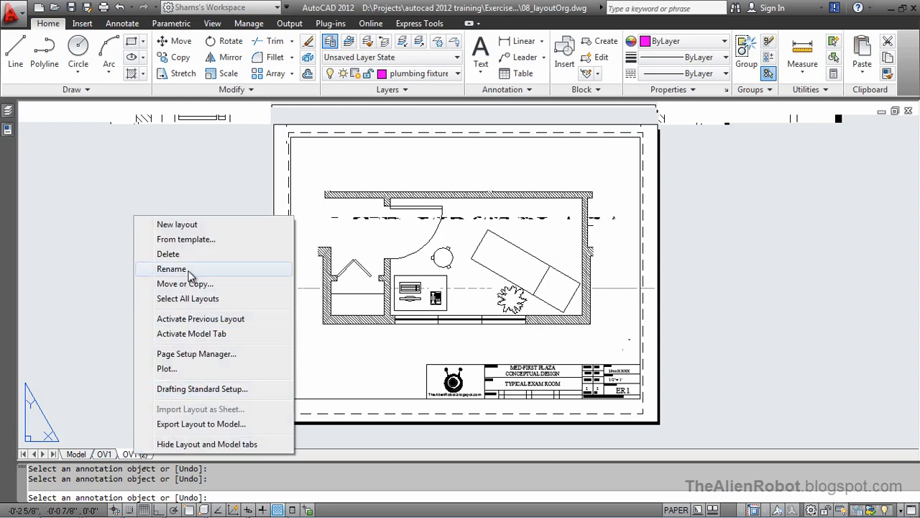
pyautogui.click(172, 269)
pyautogui.write('ER1')
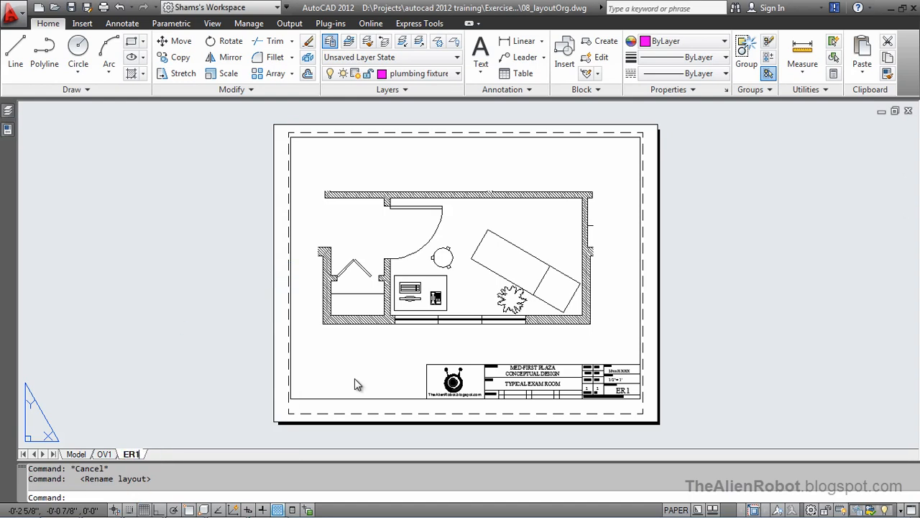
pyautogui.press('Return')
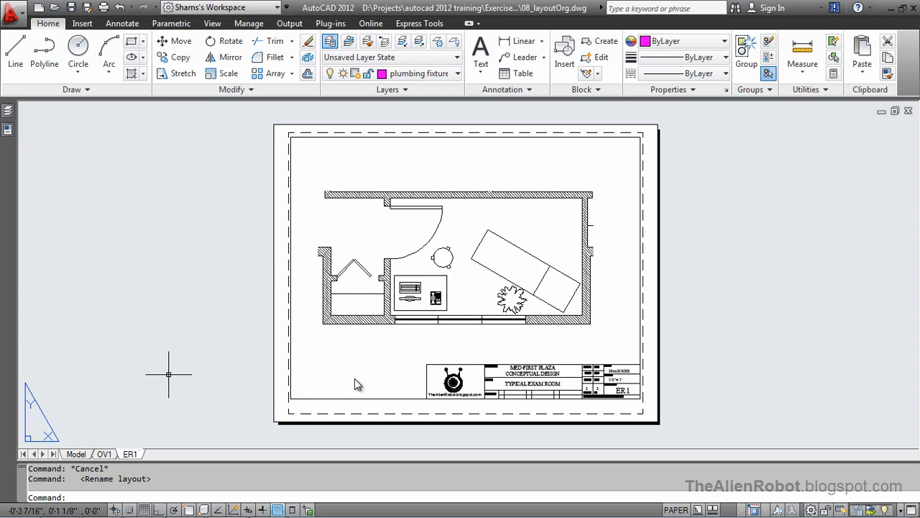
# Step: Switch to the OV1 layout and back to ER1 to compare the two sheets
pyautogui.click(105, 454)
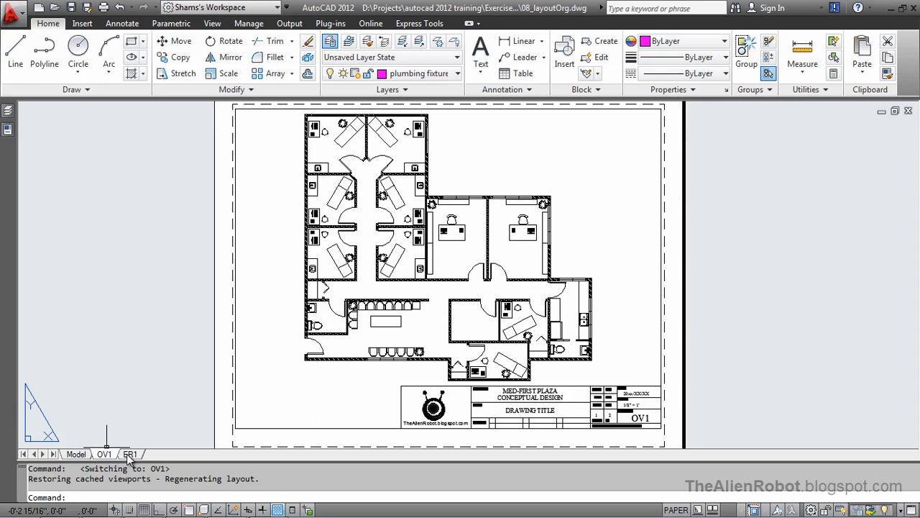
pyautogui.click(129, 454)
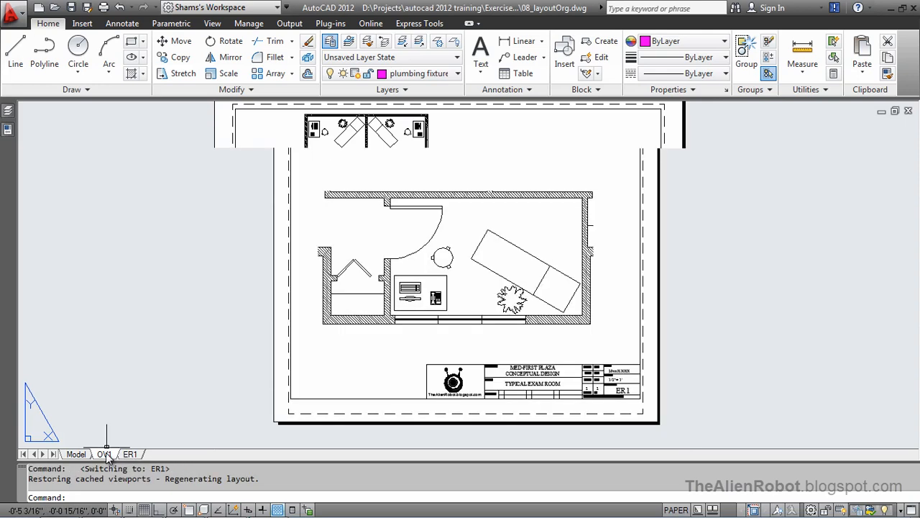